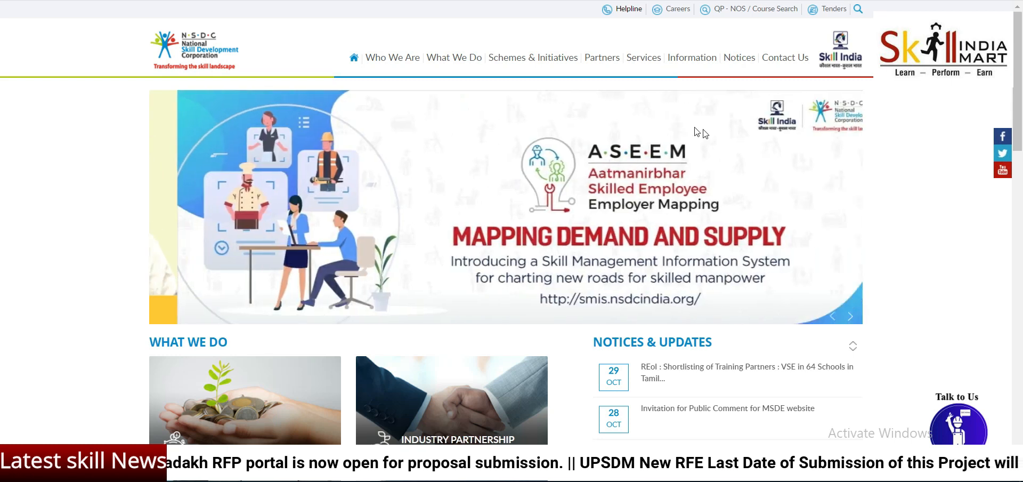
Open the full list of Notices & Updates from the NSDC homepage
scroll(725, 202, down, 3)
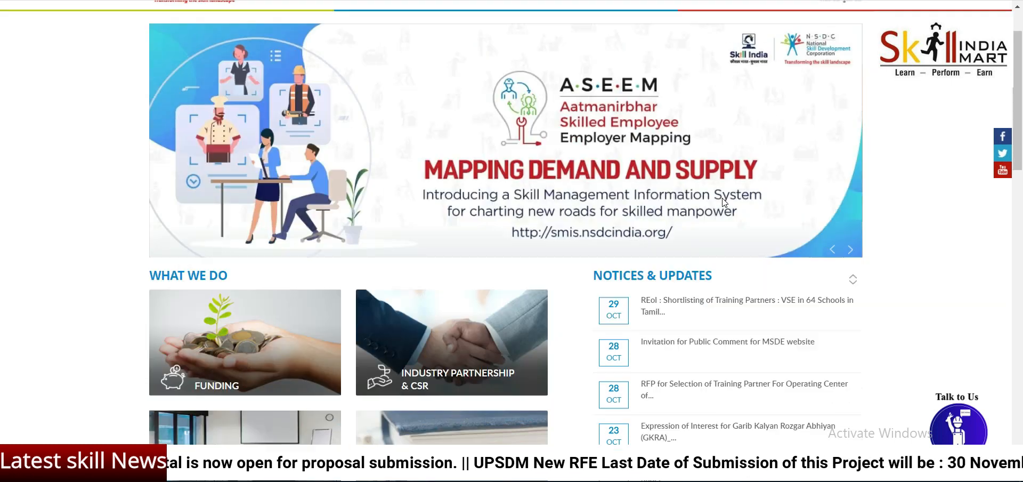
scroll(725, 203, up, 3)
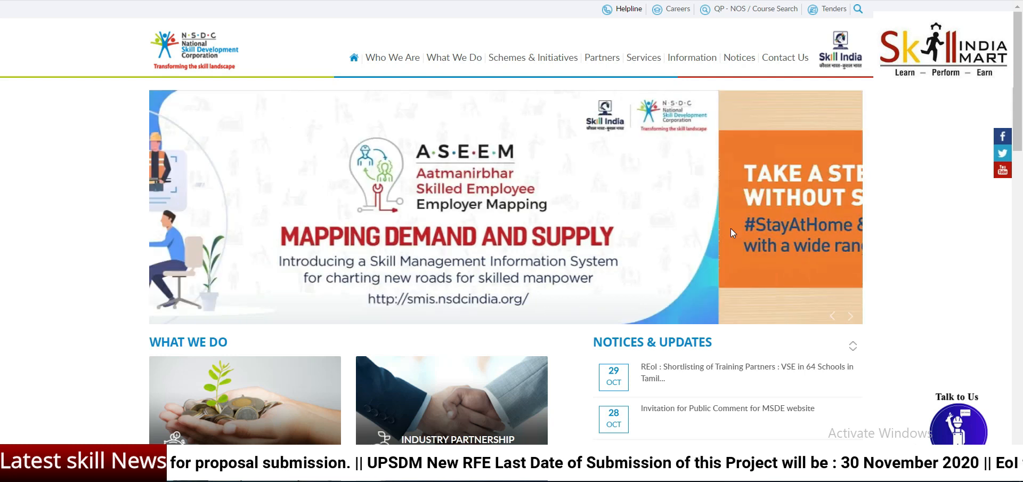
scroll(731, 228, down, 5)
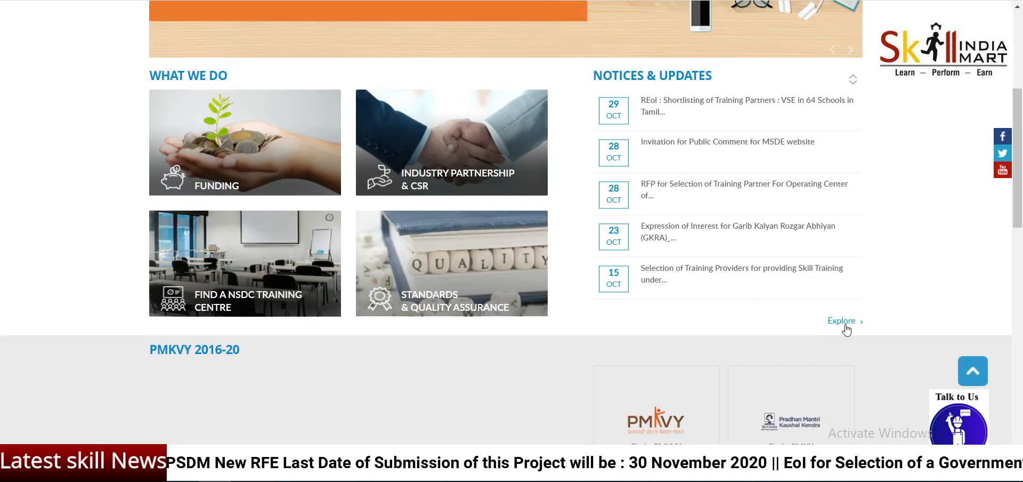
mouse_move(533, 236)
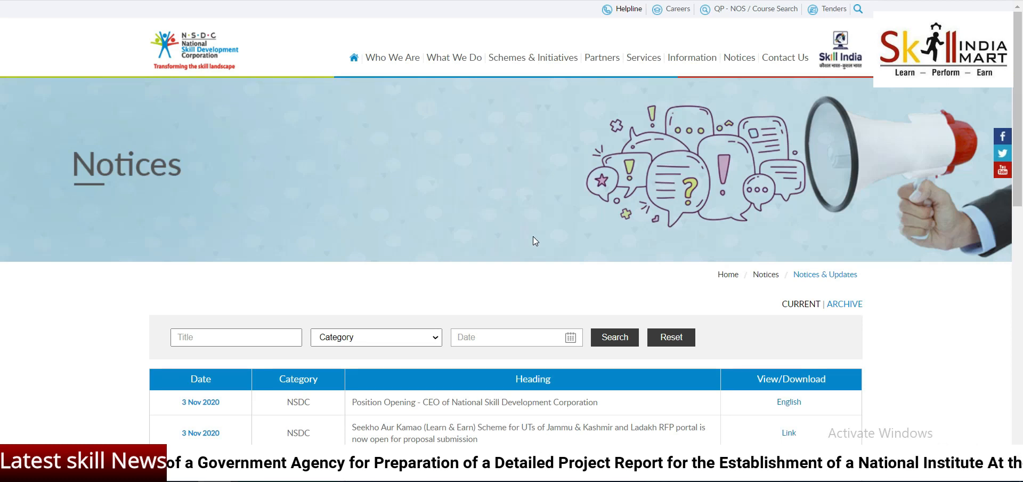
Open the portal link in the 3 Nov 2020 notice on the Seekho Aur Kamao (Learn & Earn) scheme RFP
scroll(533, 236, down, 1)
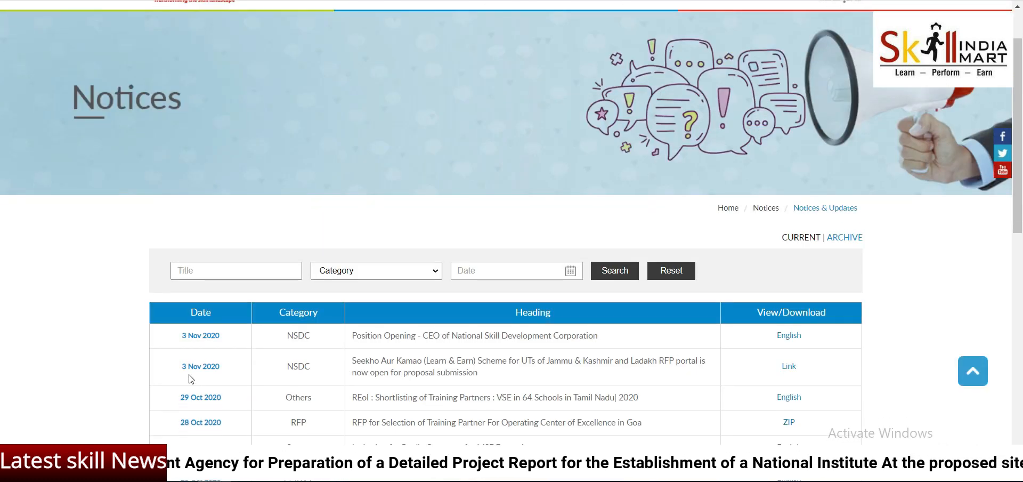
scroll(652, 386, down, 1)
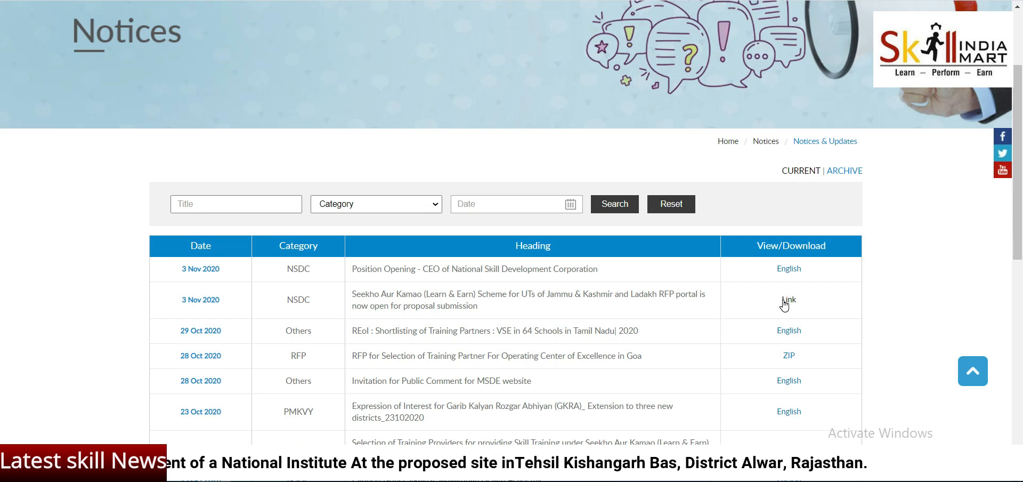
click(784, 301)
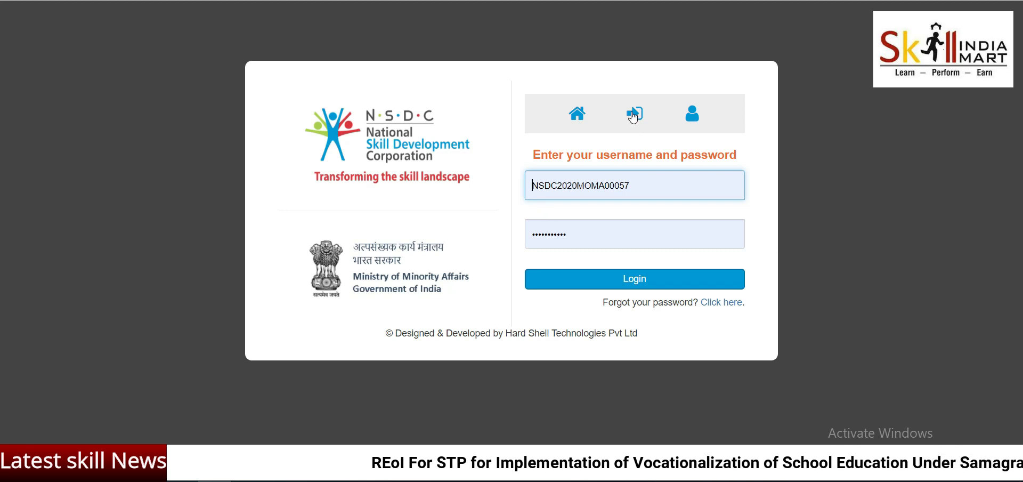
Go to the RFP portal's home page and open a new applicant registration form
click(582, 118)
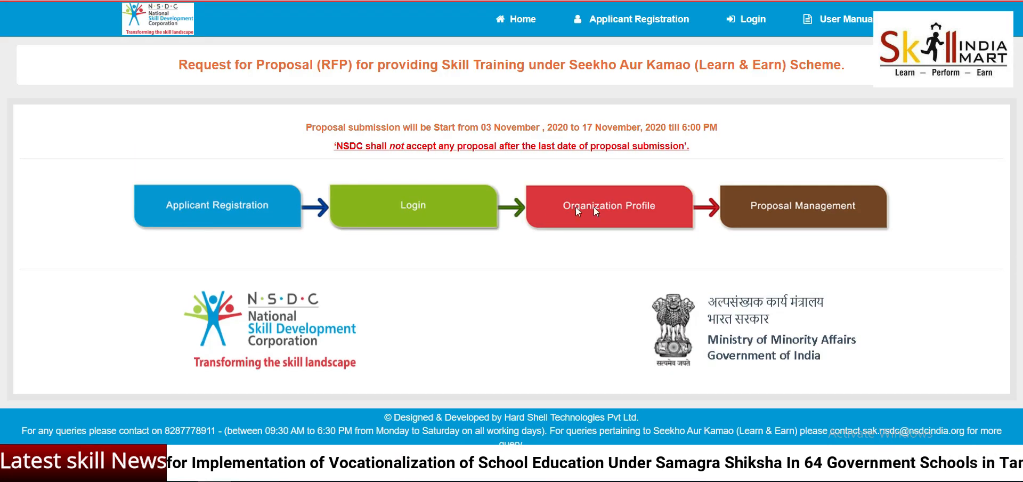
click(312, 121)
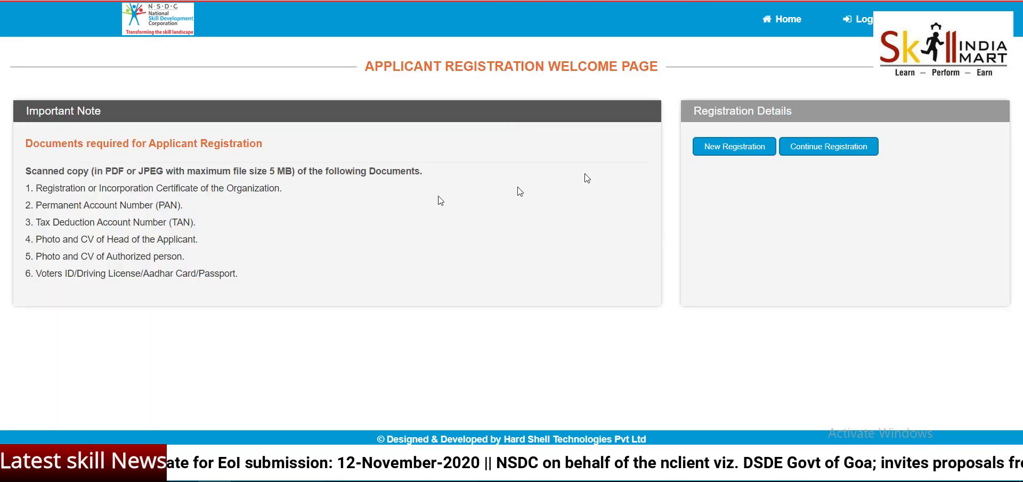
click(715, 147)
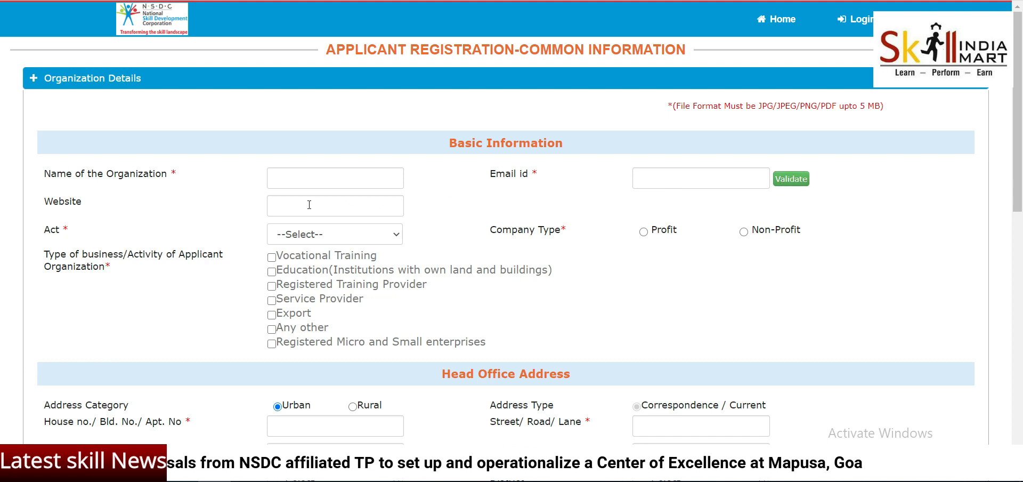
Examine the applicant registration form, including the Act options, Head Office Address and Organization Registration Details, without filling it in
click(314, 235)
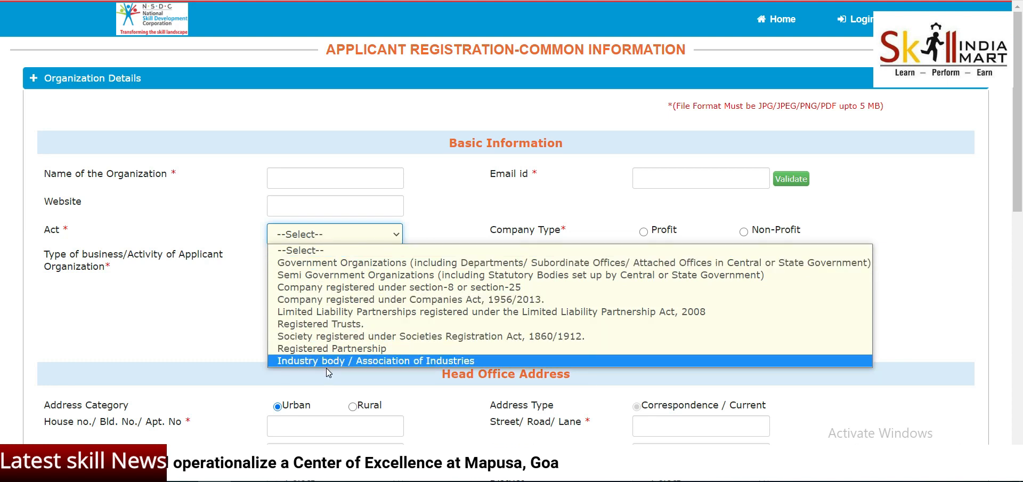
click(285, 250)
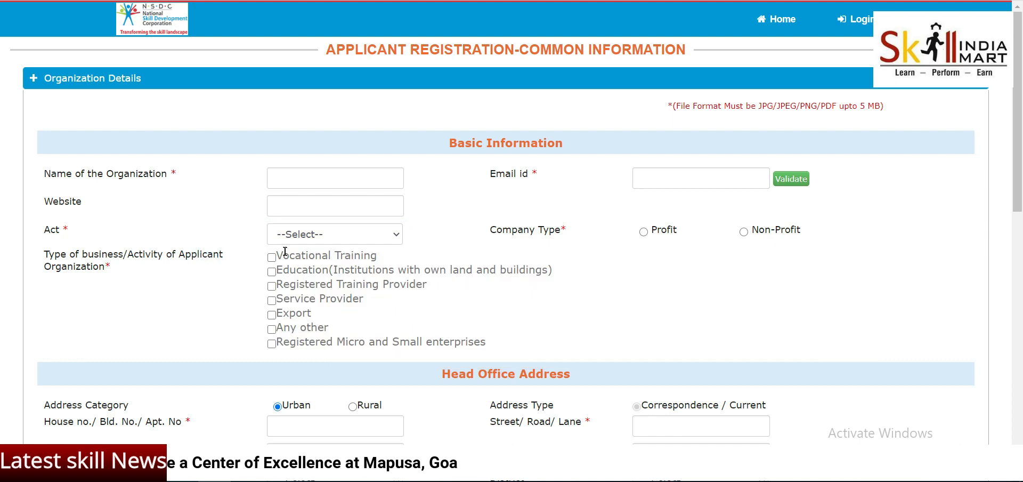
scroll(285, 250, down, 5)
scroll(279, 217, down, 1)
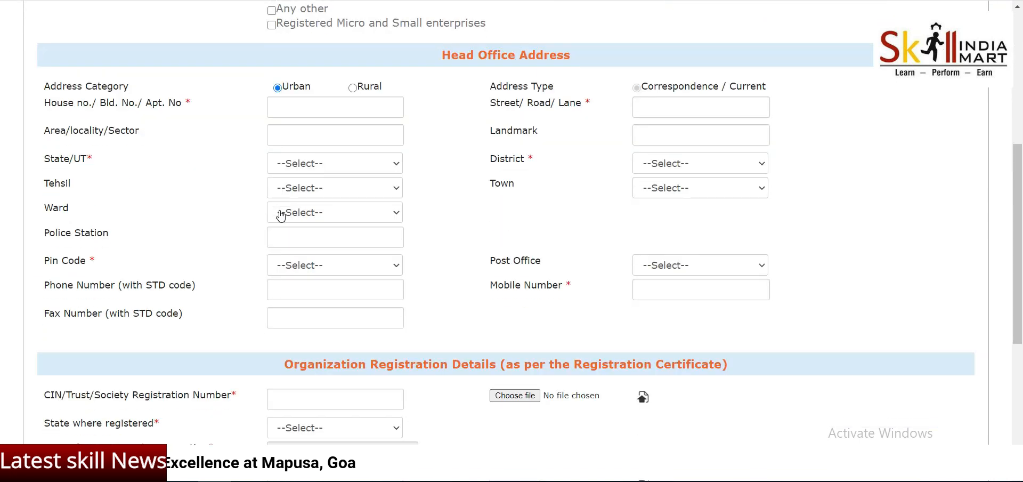
scroll(442, 221, down, 4)
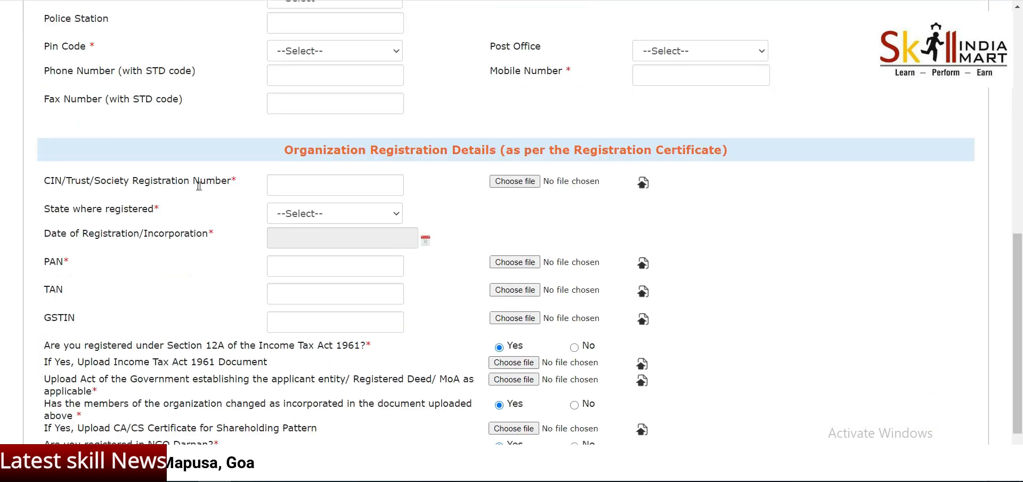
scroll(197, 194, down, 1)
drag(43, 113, 239, 121)
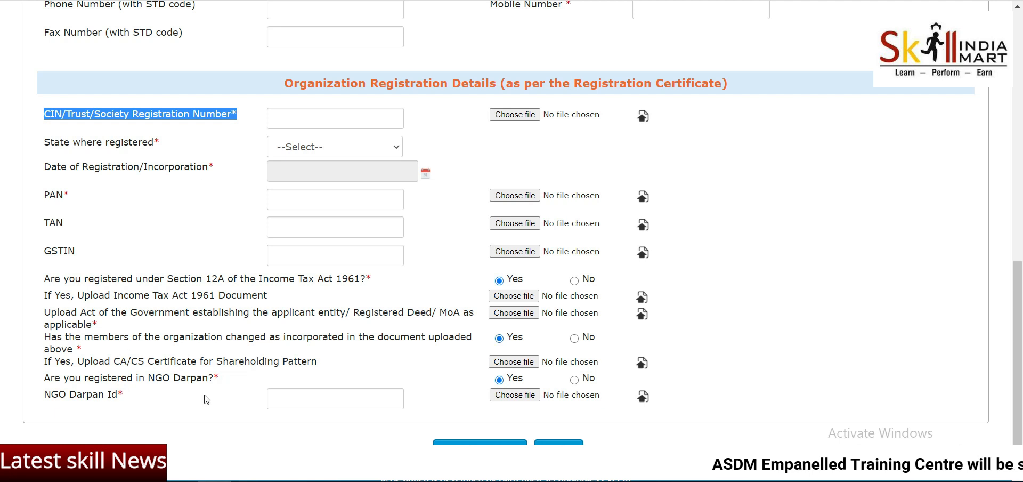
scroll(500, 347, up, 6)
scroll(500, 347, up, 3)
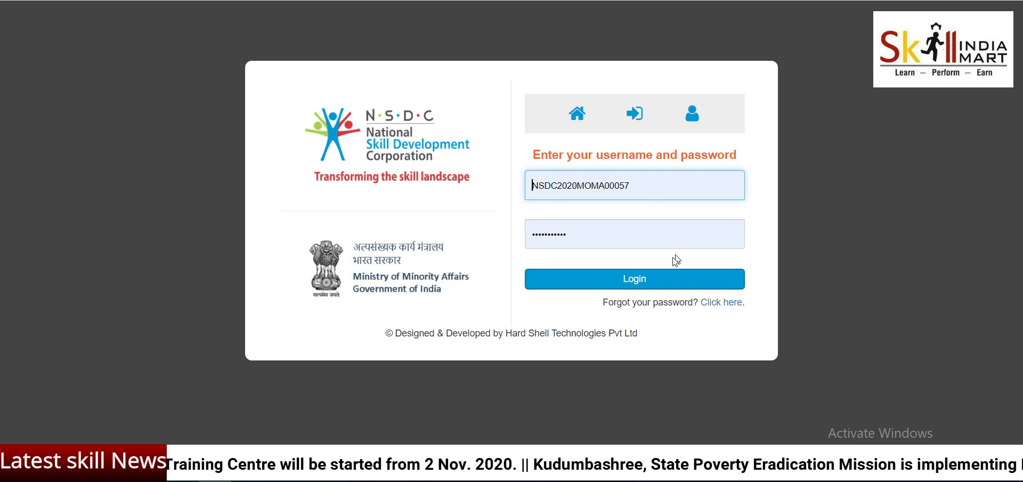
Log in to the portal with the prefilled credentials and open the Organization Profile
click(639, 283)
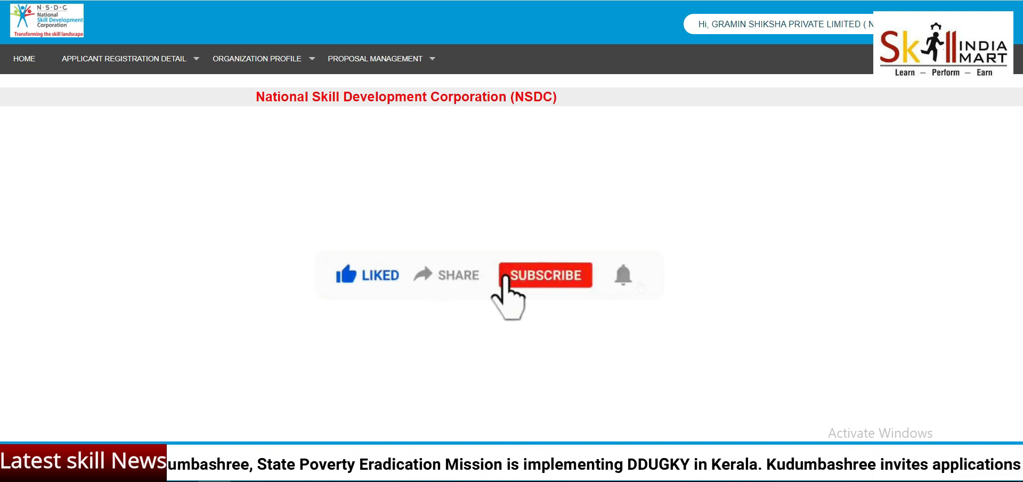
mouse_move(183, 70)
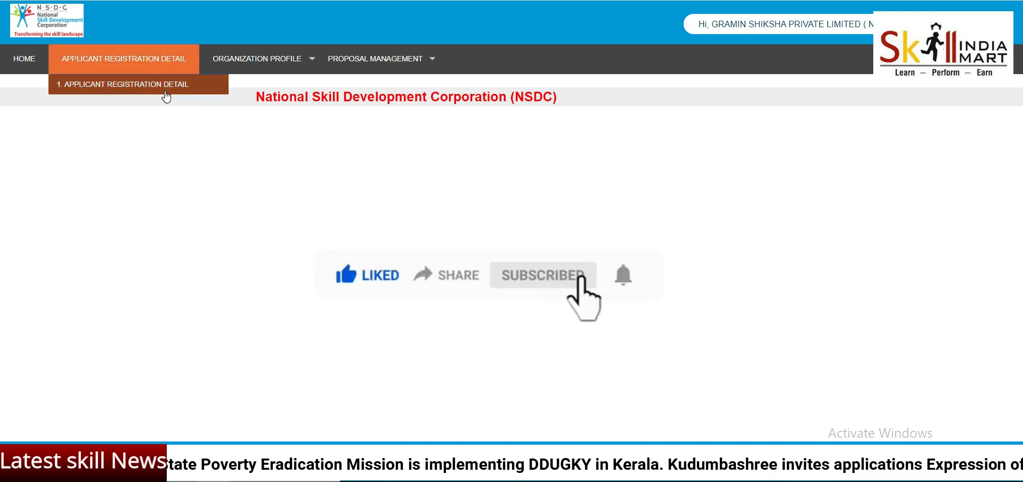
mouse_move(258, 81)
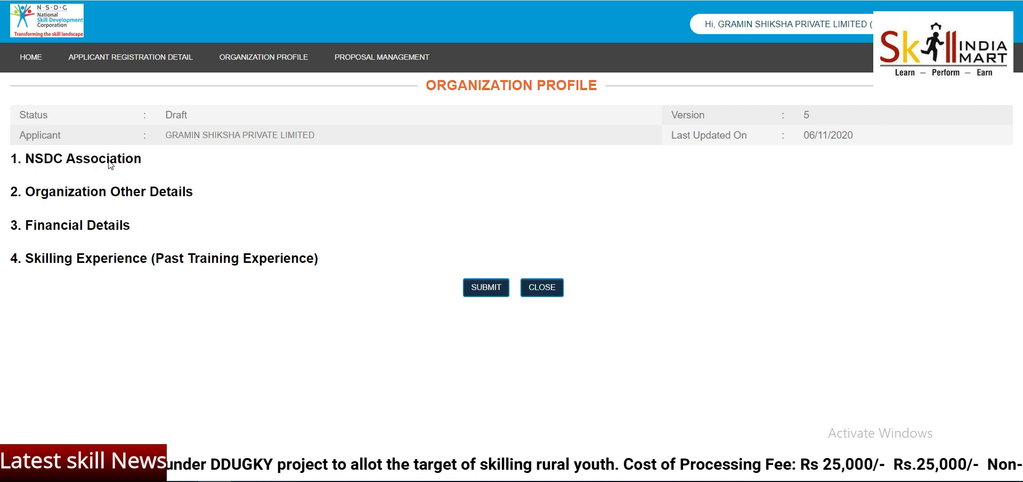
Expand the NSDC Association section of the organization profile
click(77, 160)
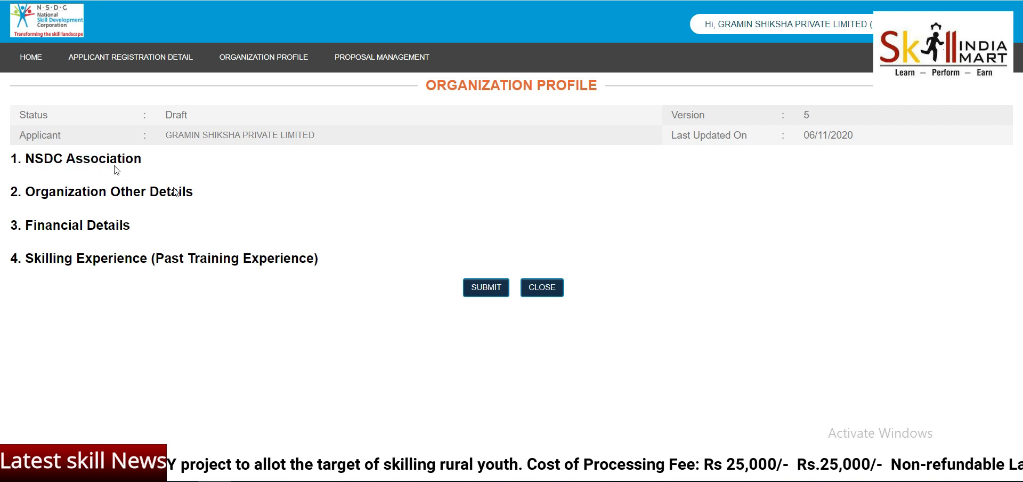
click(105, 159)
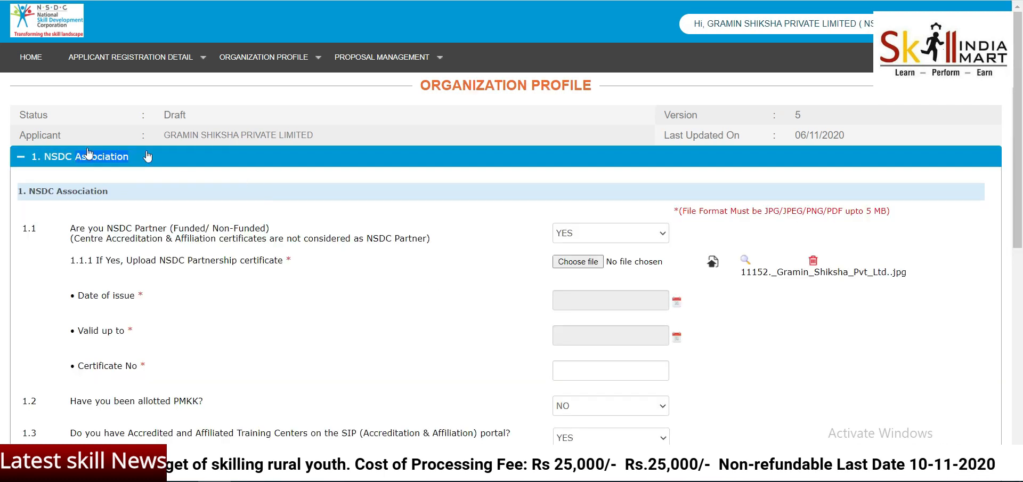
click(20, 157)
click(19, 155)
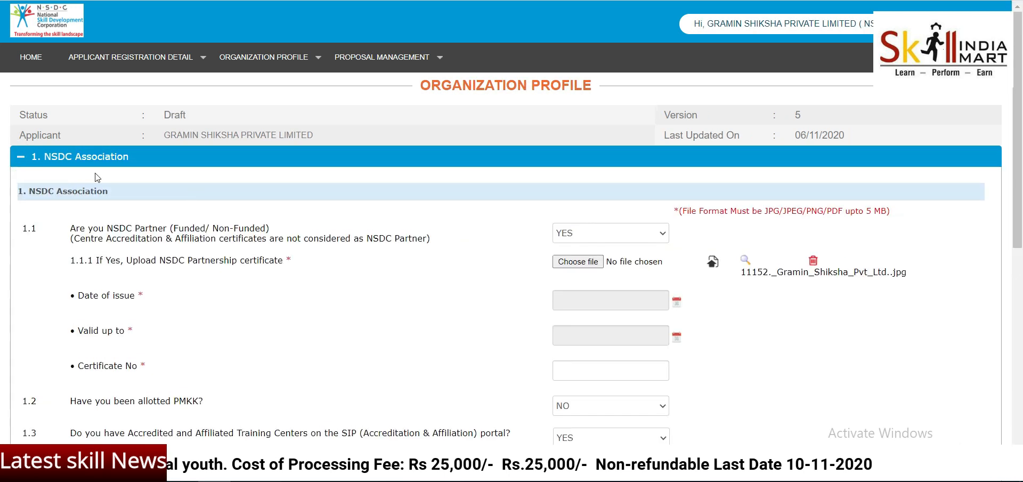
Answer YES to being an NSDC Partner and set the partnership certificate's date of issue to 03/02/2020
scroll(245, 213, down, 3)
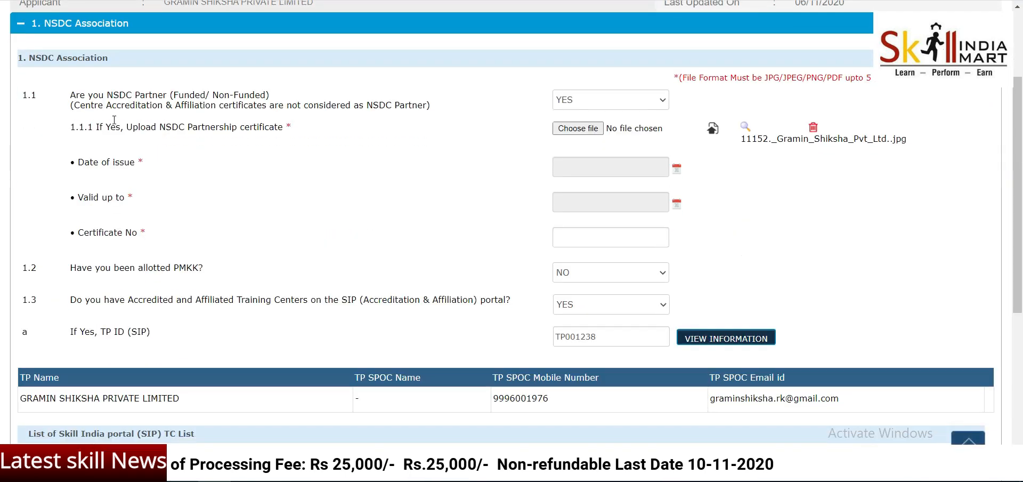
click(581, 101)
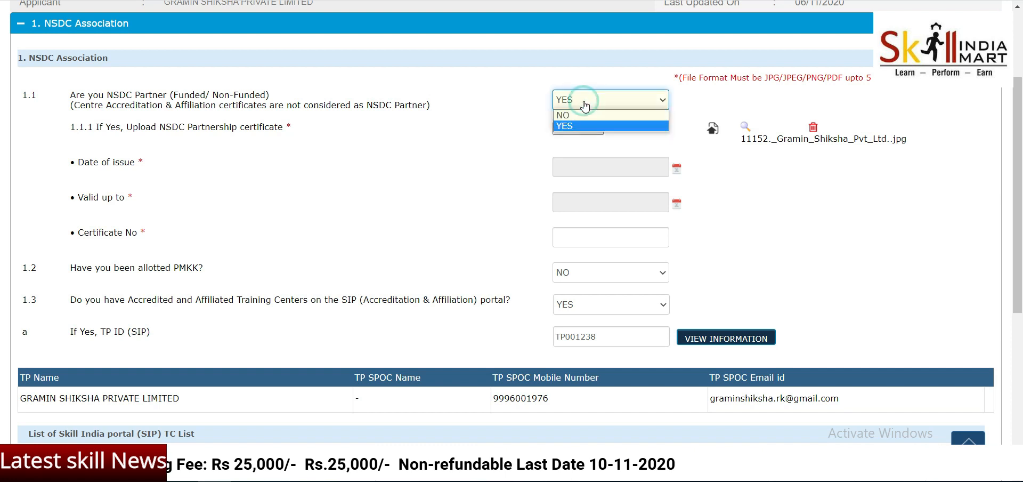
click(575, 127)
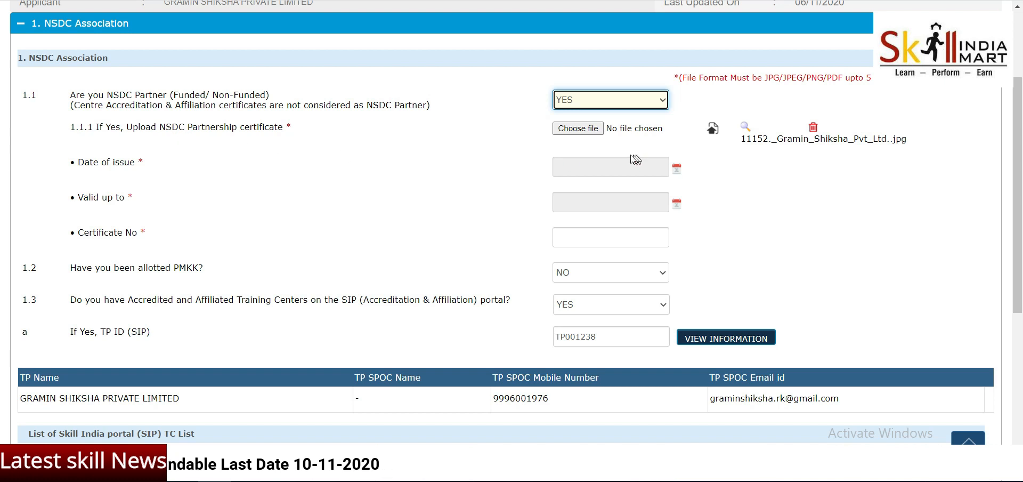
click(663, 171)
click(644, 191)
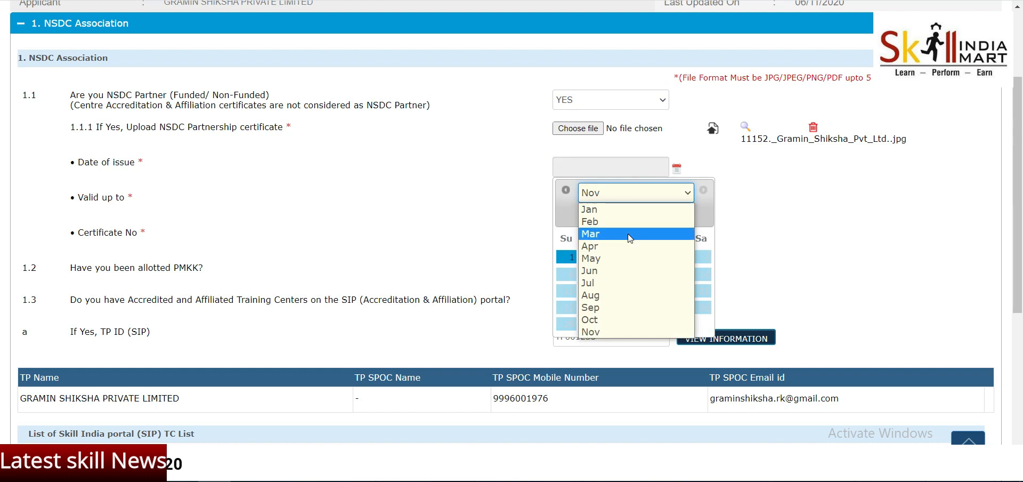
click(629, 220)
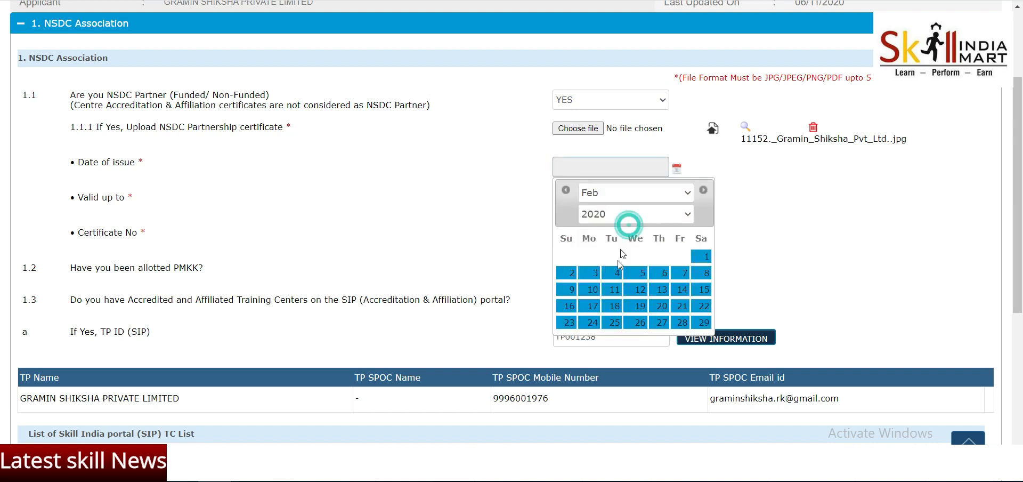
click(595, 274)
Set the certificate's Valid up to date to 02/02/2021 and fill in the certificate number
click(677, 203)
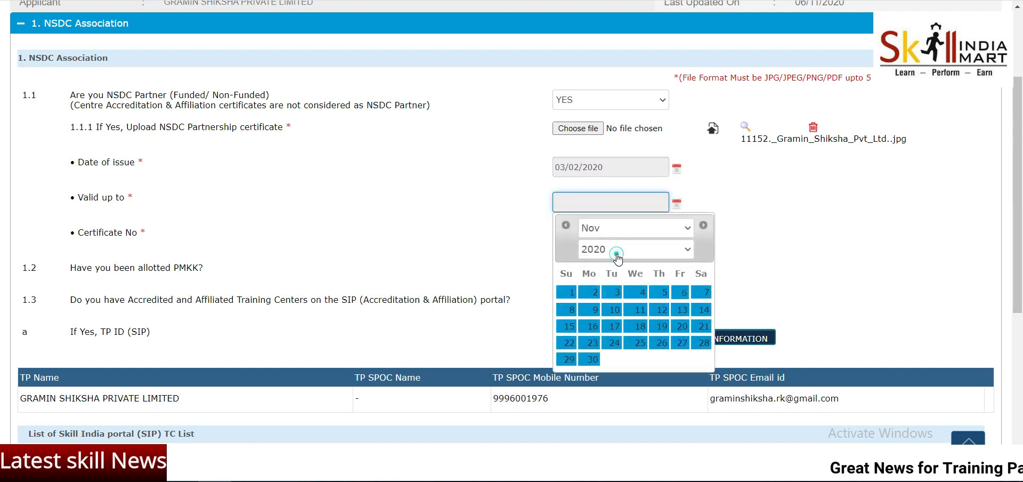
click(617, 251)
click(611, 142)
click(617, 227)
click(605, 255)
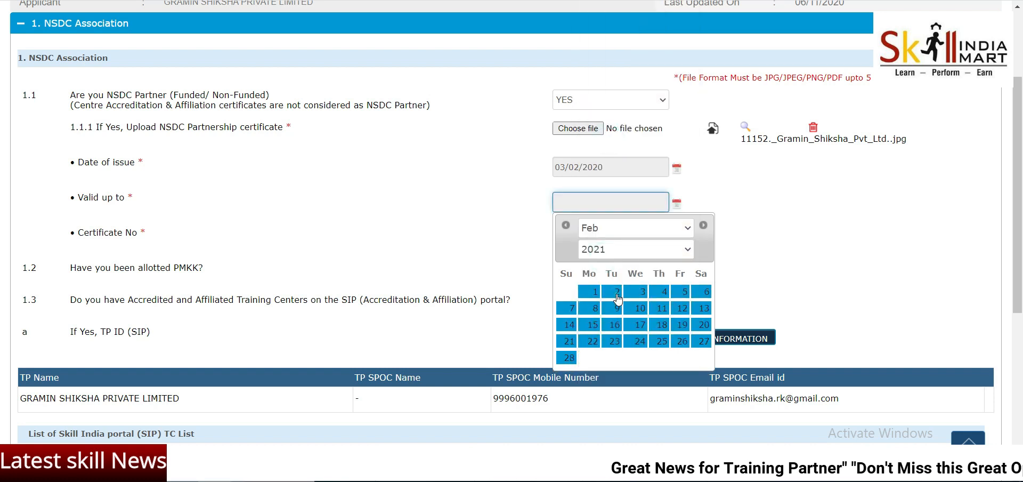
click(613, 293)
click(577, 238)
click(575, 258)
Review the remaining NSDC Association entries, including the PMKK answer, the TP ID and the Skill India portal training centre list
scroll(609, 277, down, 3)
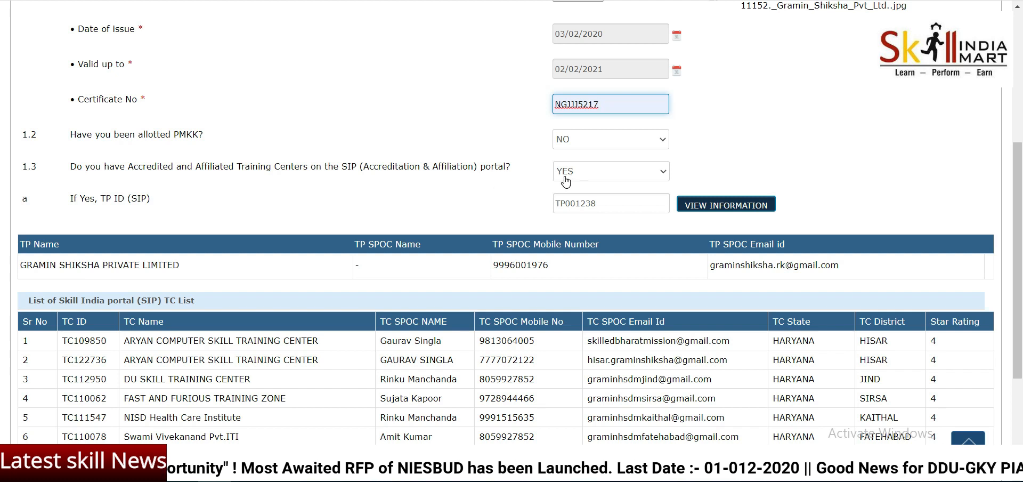
click(602, 203)
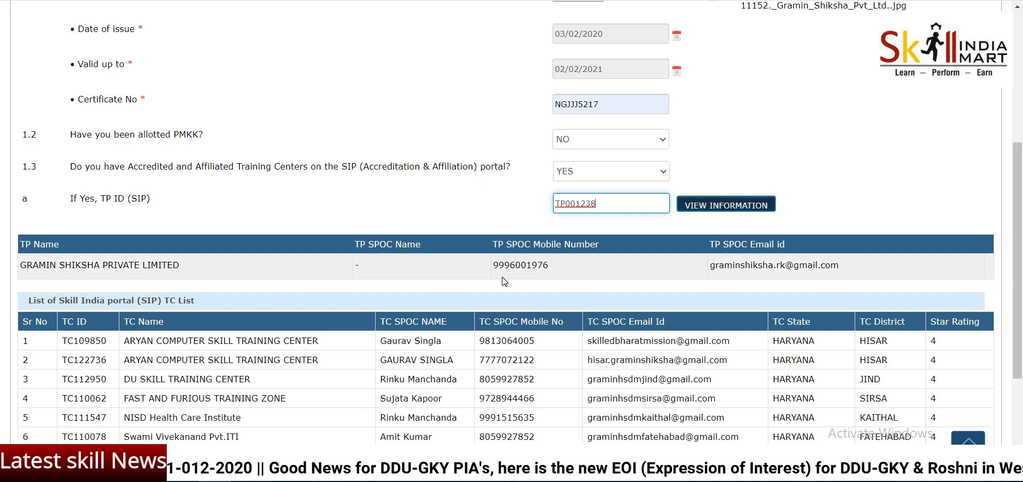
scroll(458, 279, down, 3)
scroll(421, 277, down, 1)
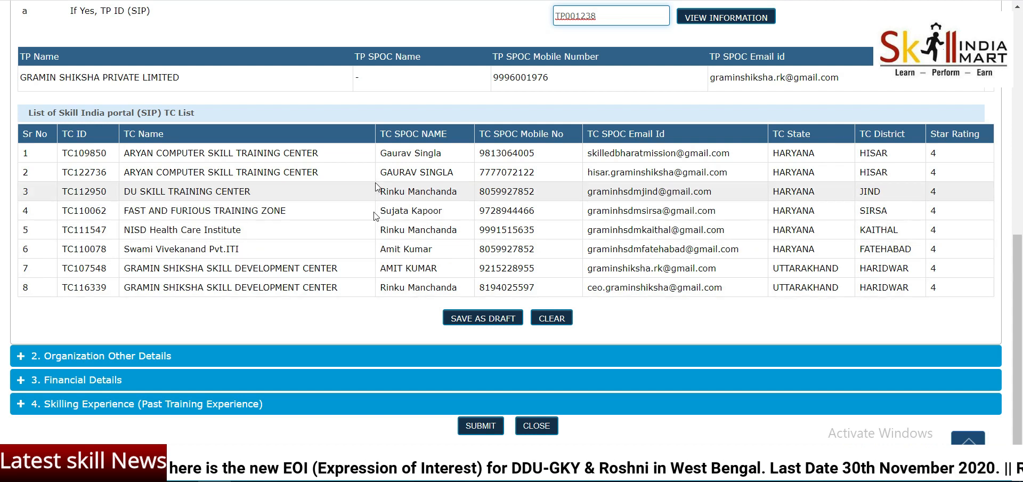
scroll(375, 224, up, 1)
scroll(375, 226, up, 6)
scroll(376, 226, down, 4)
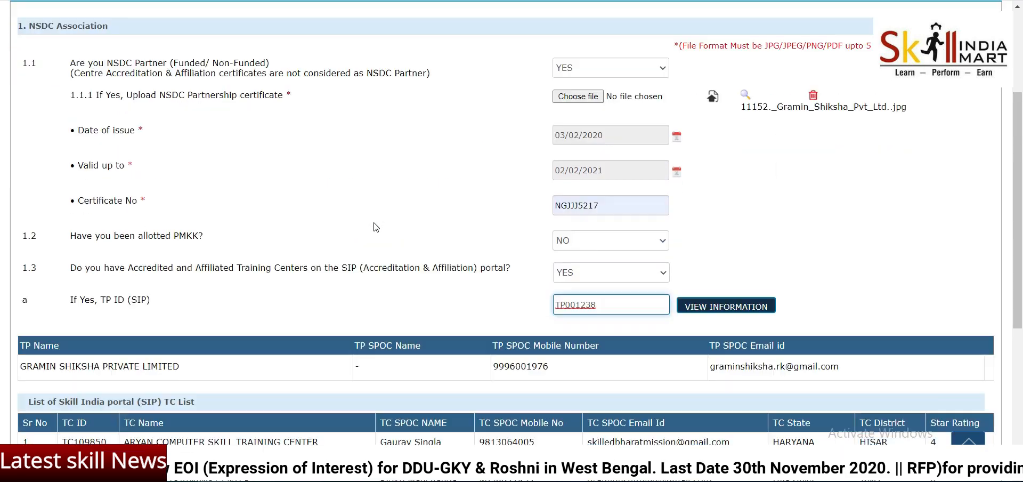
scroll(375, 227, down, 3)
scroll(495, 259, up, 4)
Save the NSDC Association section as a draft
scroll(496, 262, down, 1)
scroll(495, 262, down, 3)
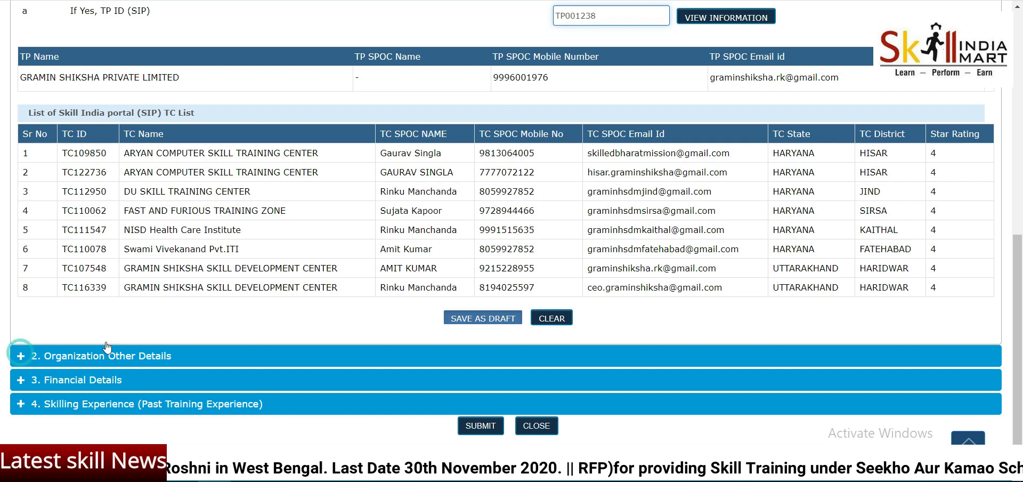
click(483, 318)
click(672, 286)
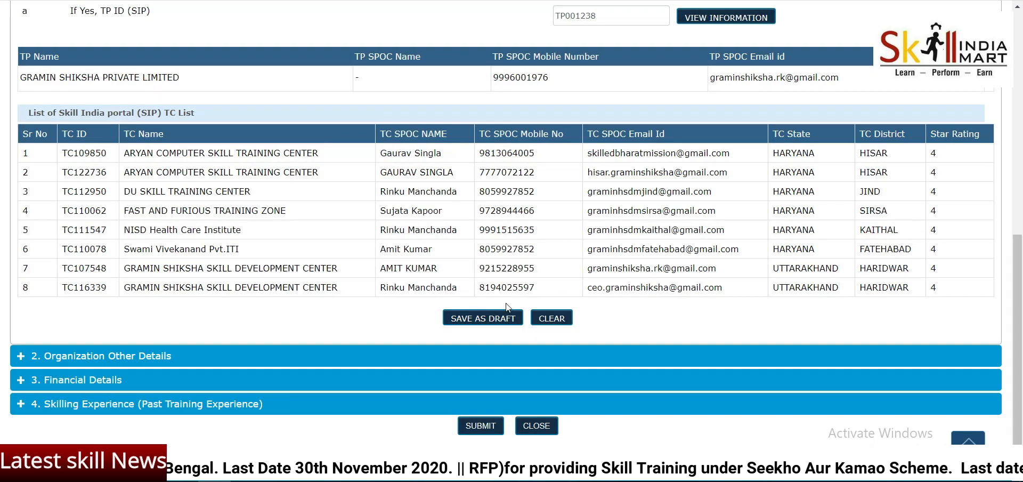
Open the Organization Other Details section and review the academic institution, philanthropic organization and awards answers
click(106, 356)
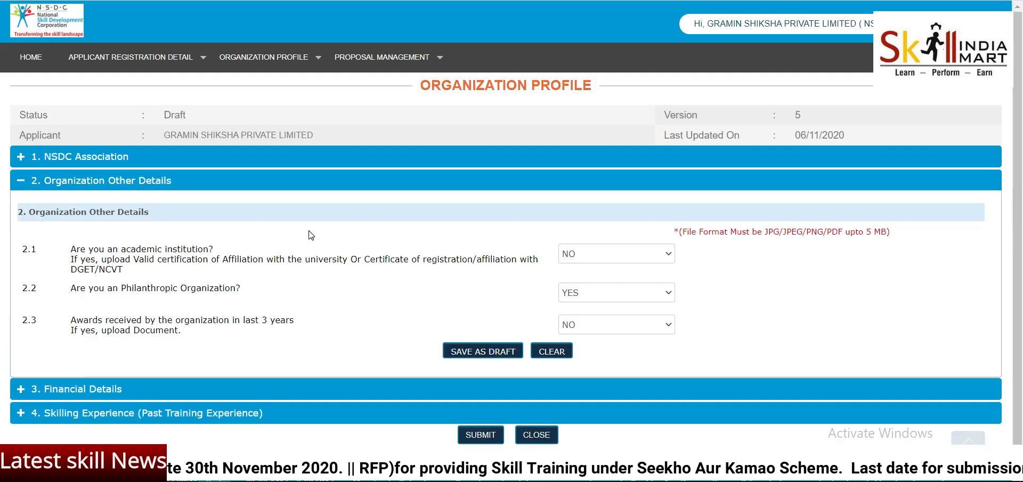
scroll(353, 256, down, 1)
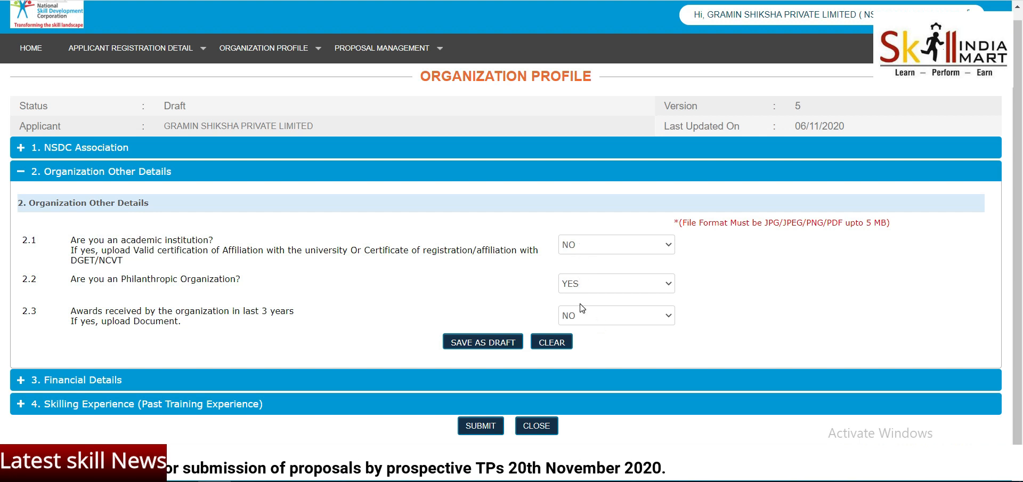
Open the Financial Details section and check the ITR answer options for financial year 2019-2020
click(95, 381)
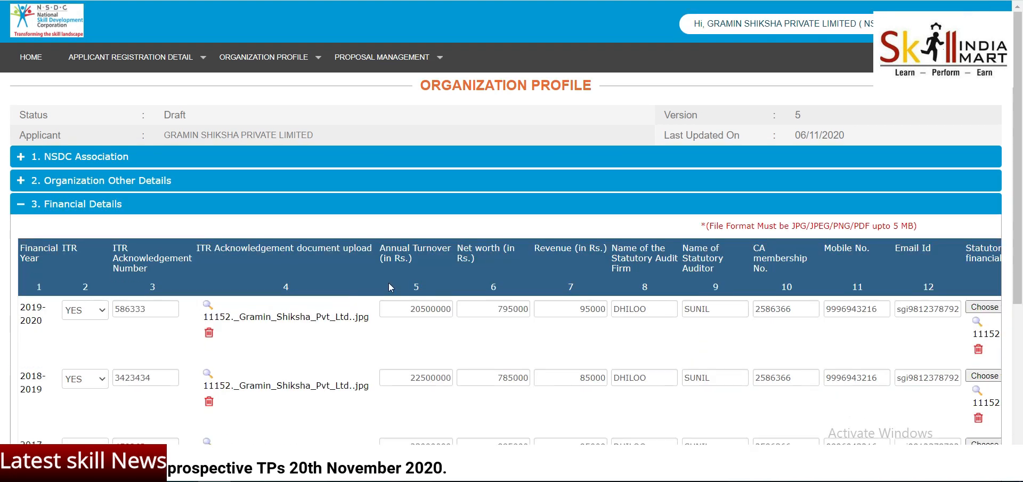
scroll(389, 286, down, 4)
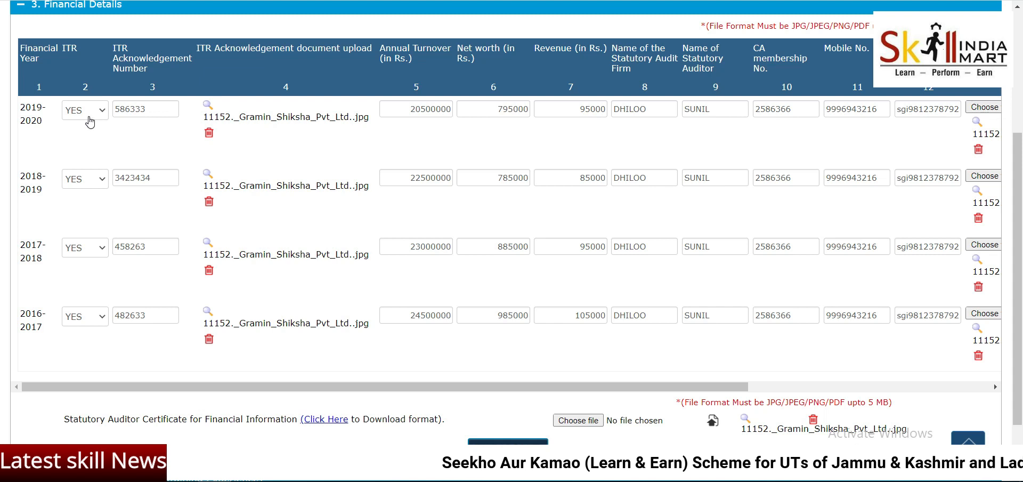
click(89, 122)
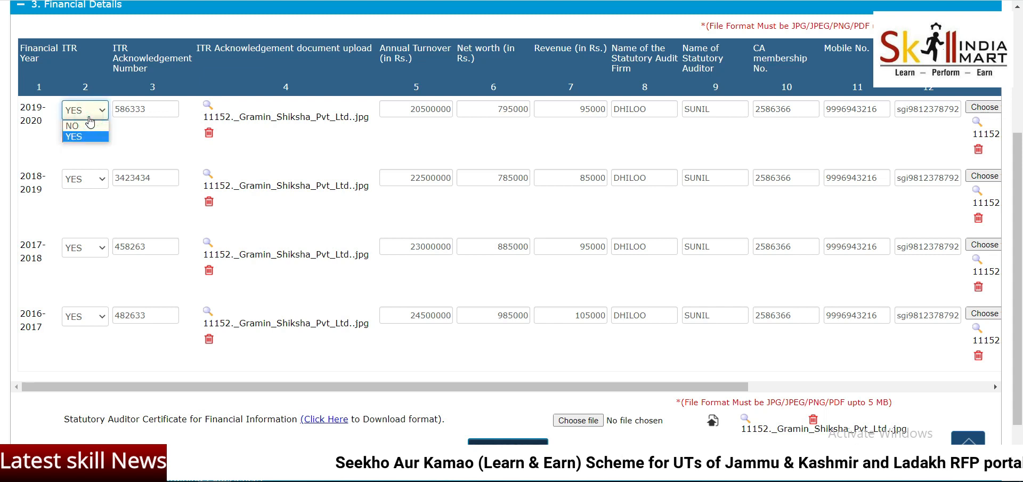
click(90, 122)
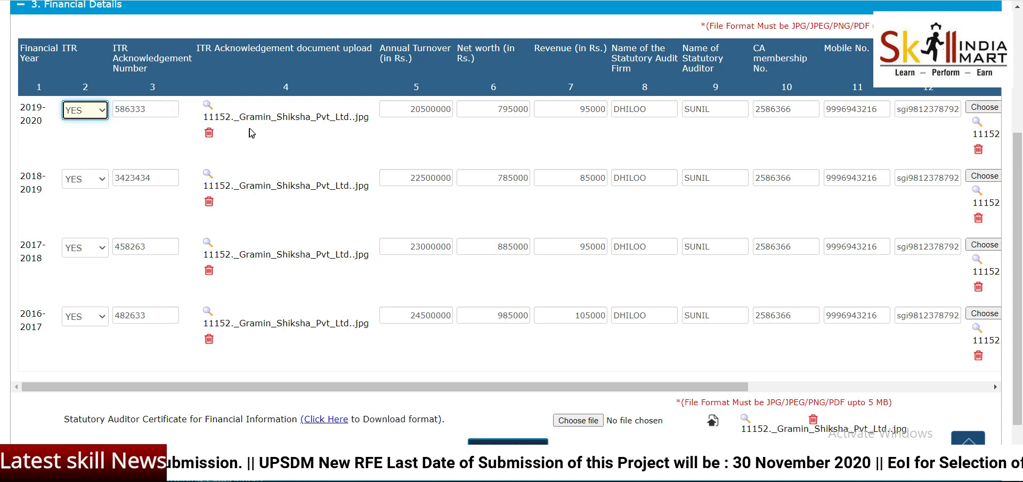
Review the 2019-2020 turnover, net worth, revenue, audit firm, auditor, CA membership number and mobile number entries
drag(400, 108, 518, 110)
double_click(578, 109)
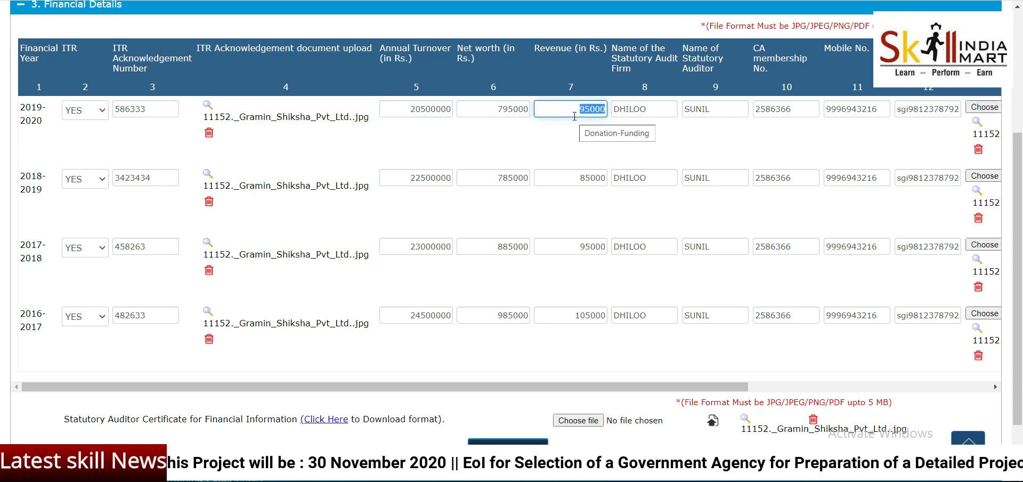
click(655, 113)
drag(631, 113, 617, 109)
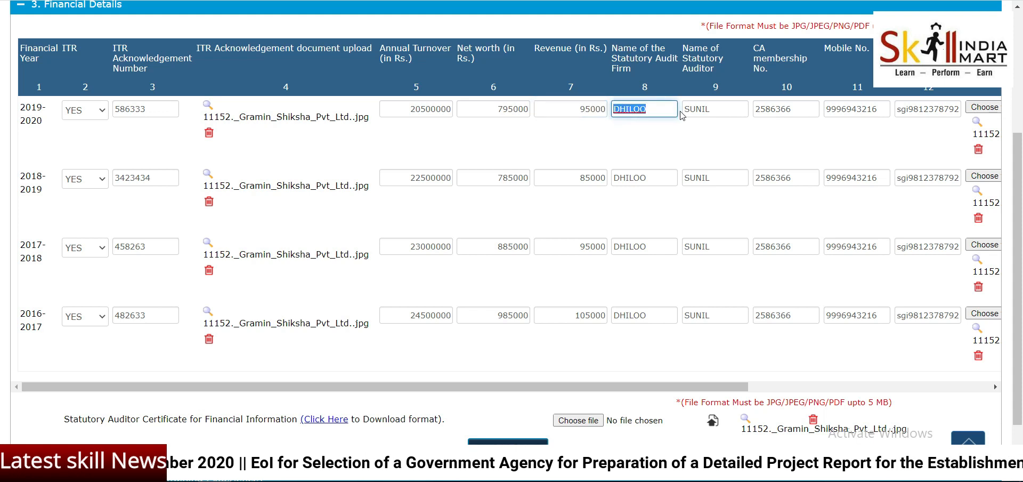
drag(735, 112, 684, 109)
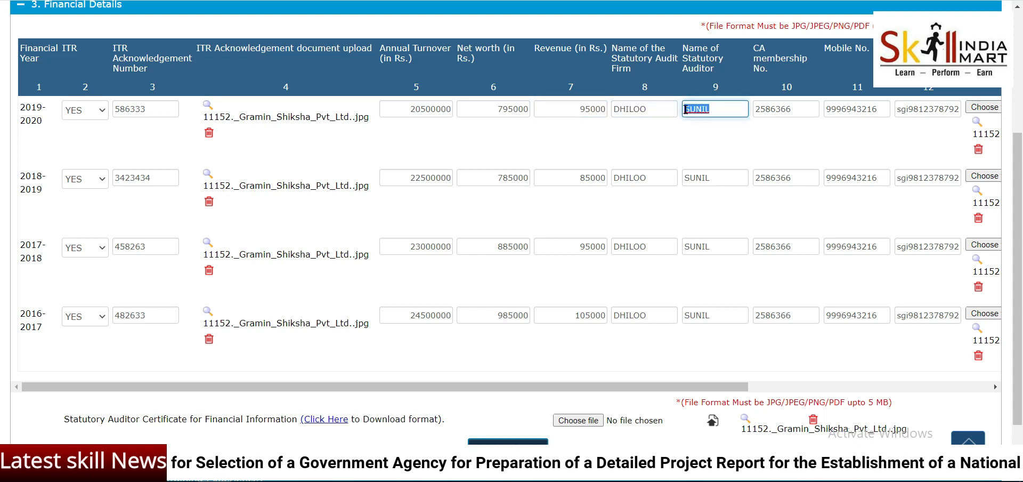
drag(812, 111, 755, 115)
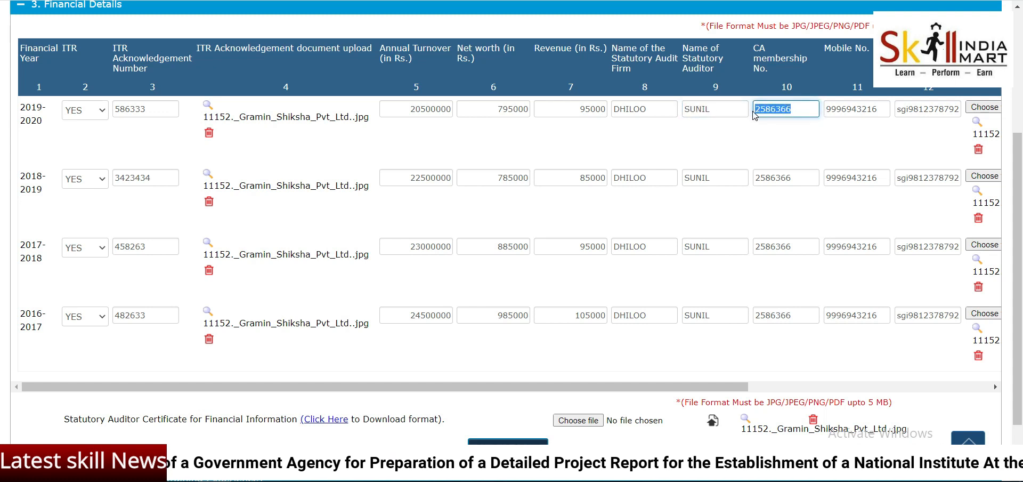
drag(878, 111, 811, 113)
Examine the remaining Financial Details columns, including the statutory auditor report uploads, and recheck the 2019-2020 annual turnover
drag(653, 386, 842, 388)
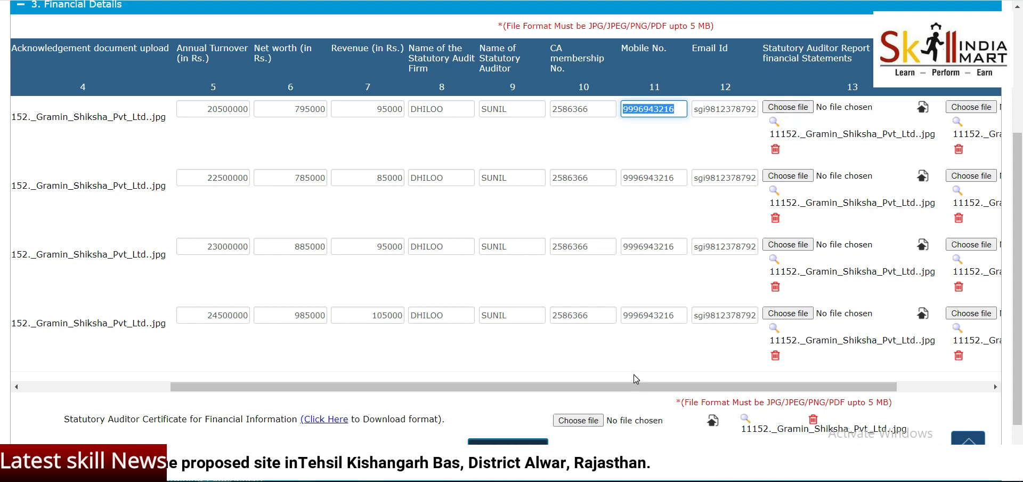
drag(639, 384, 703, 384)
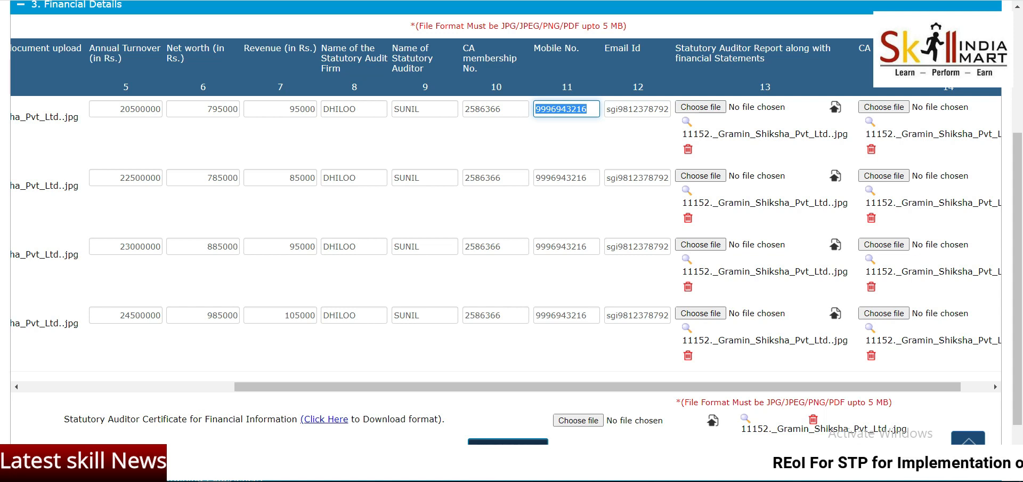
drag(324, 386, 71, 339)
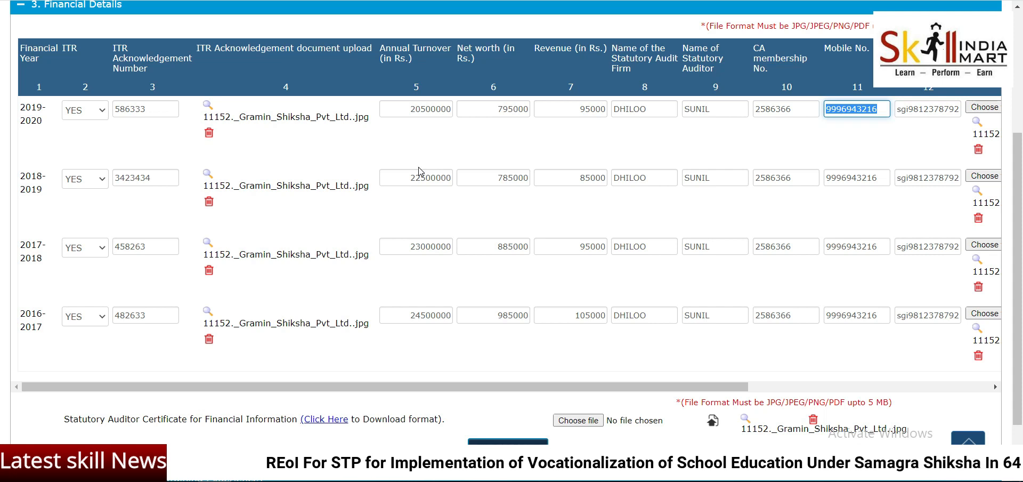
drag(407, 109, 455, 113)
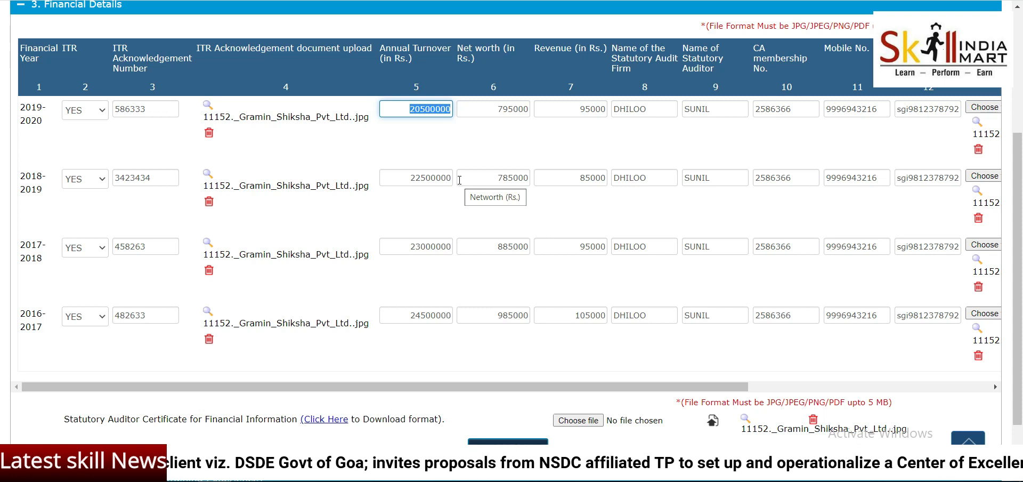
Open the Statutory Auditor Certificate format and read its financial year table and notes, including the UDIN Portal requirement
scroll(427, 325, down, 2)
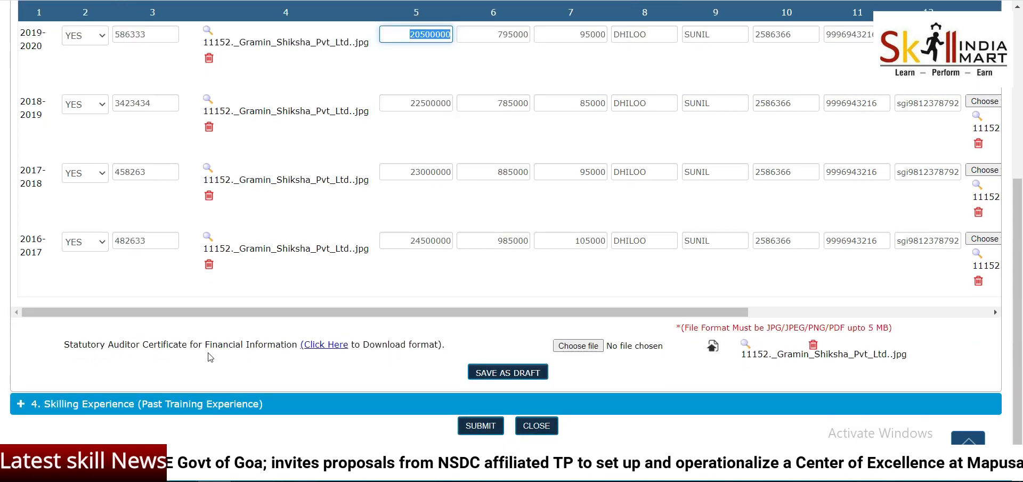
click(338, 347)
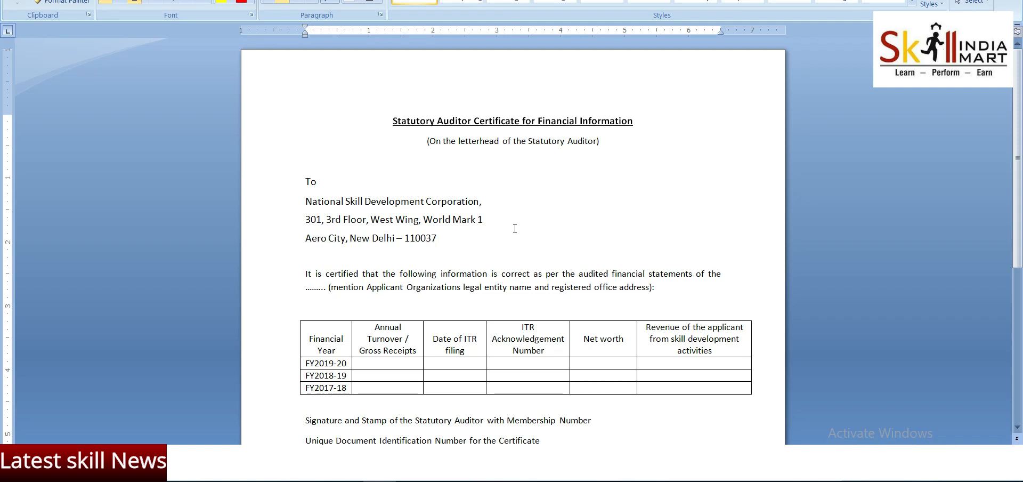
scroll(515, 228, down, 1)
scroll(532, 304, down, 5)
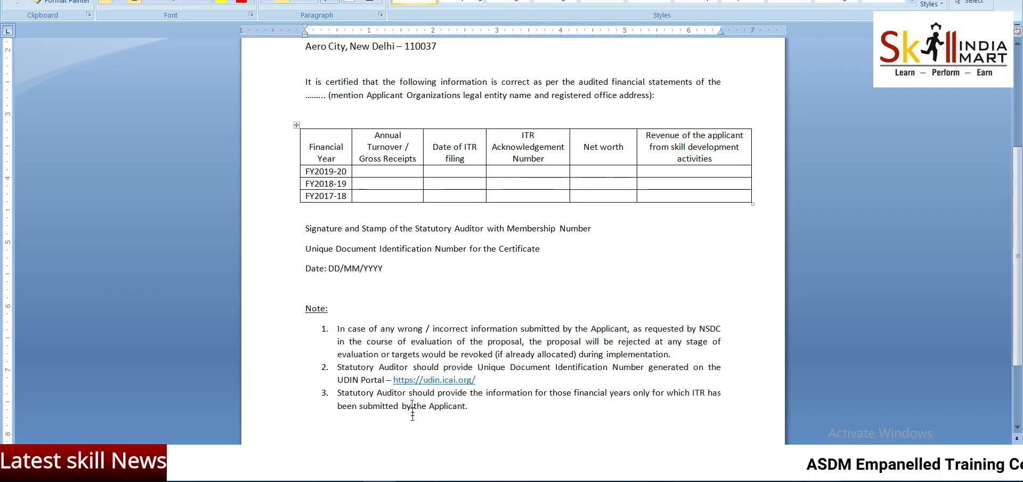
drag(476, 380, 338, 380)
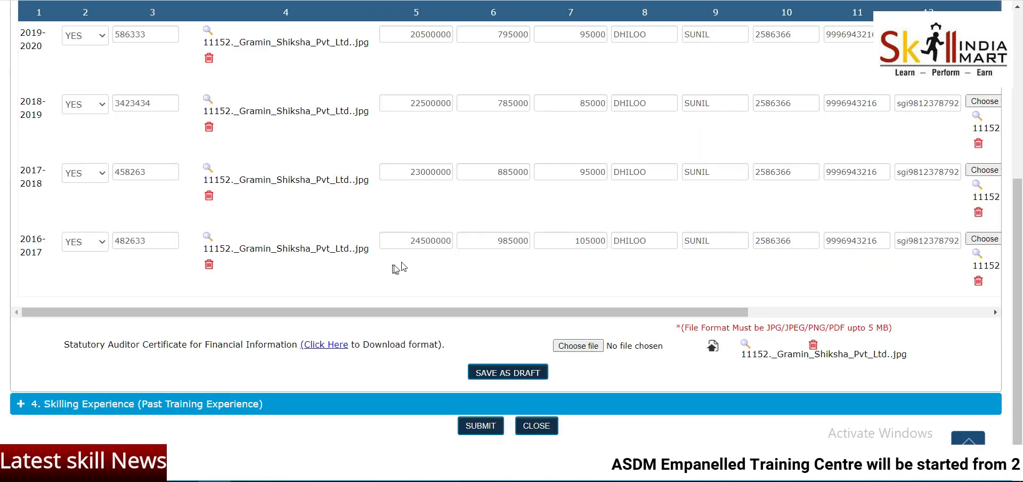
Save the Financial Details section as a draft and open the Skilling Experience (Past Training Experience) section
click(506, 372)
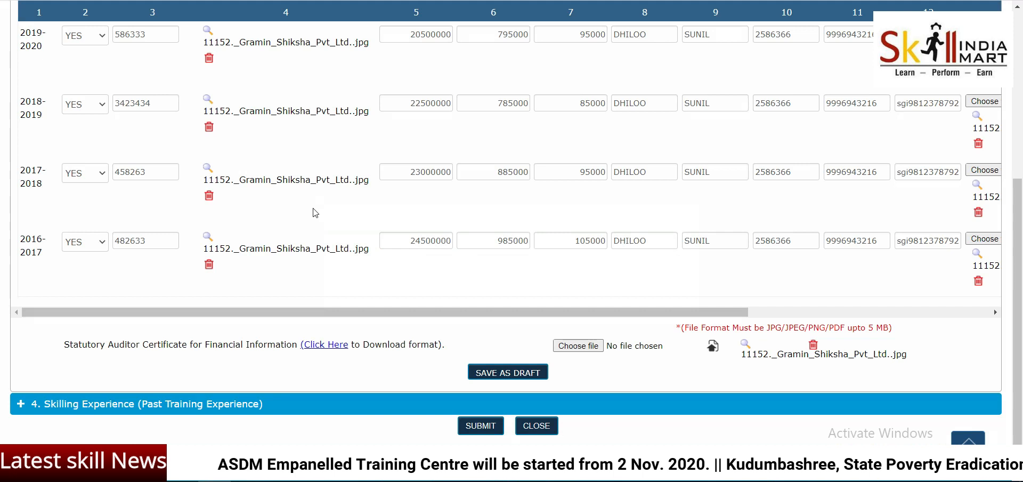
click(23, 403)
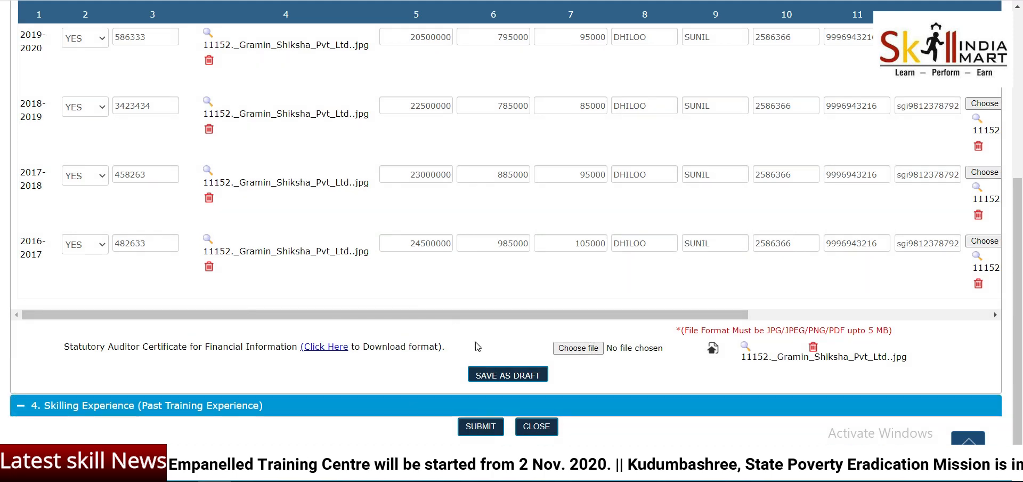
Look through the whole Skilling Experience section, from completed projects to the past entrepreneurship success record
scroll(529, 308, down, 4)
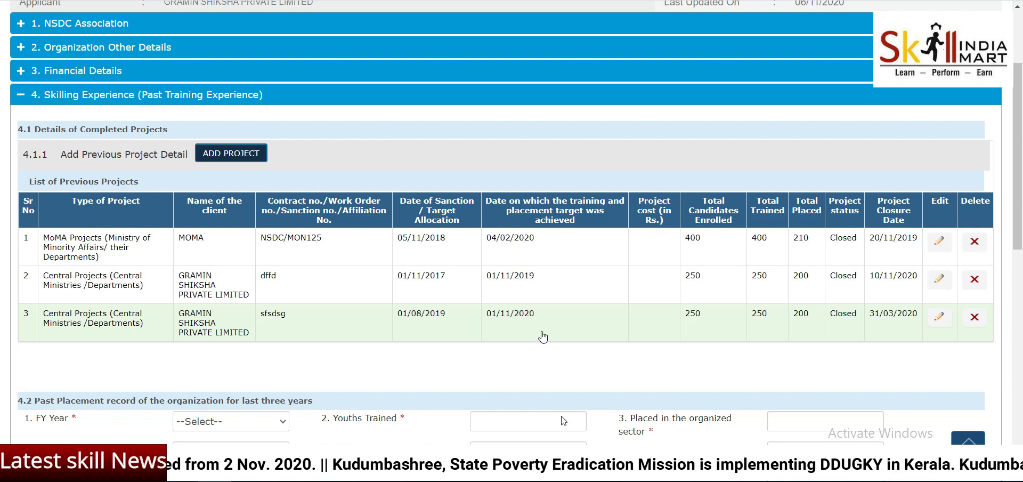
scroll(542, 336, down, 3)
scroll(502, 369, down, 10)
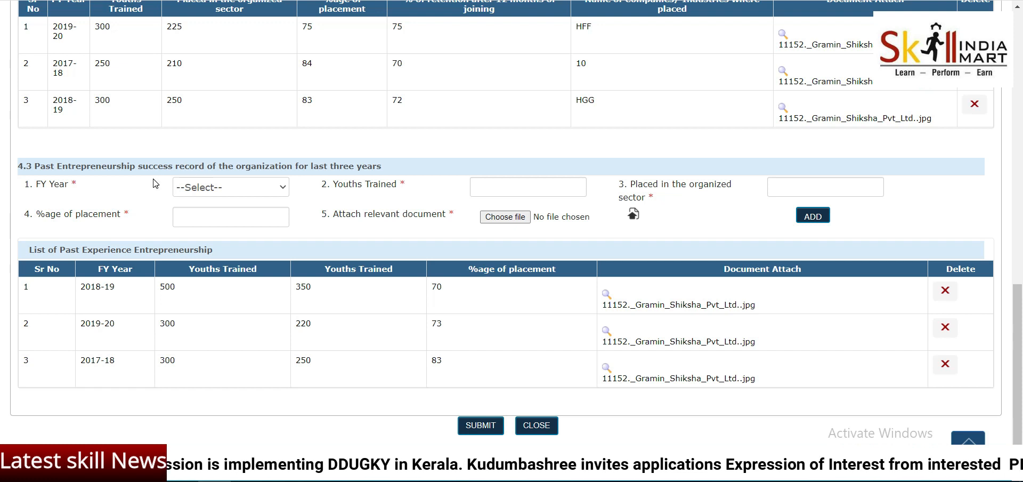
Examine the list of previous projects under Details of Completed Projects and the option for adding a project
scroll(155, 184, up, 9)
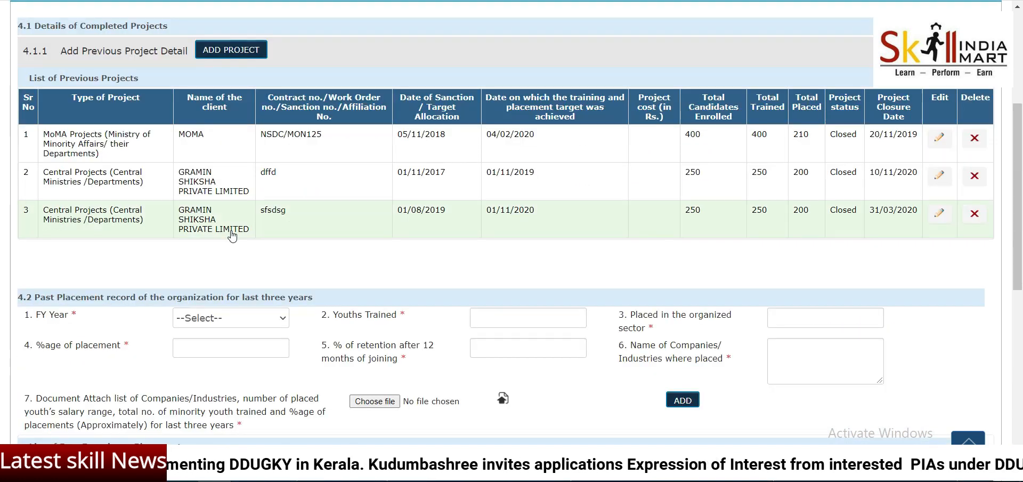
scroll(293, 260, up, 1)
scroll(294, 259, up, 1)
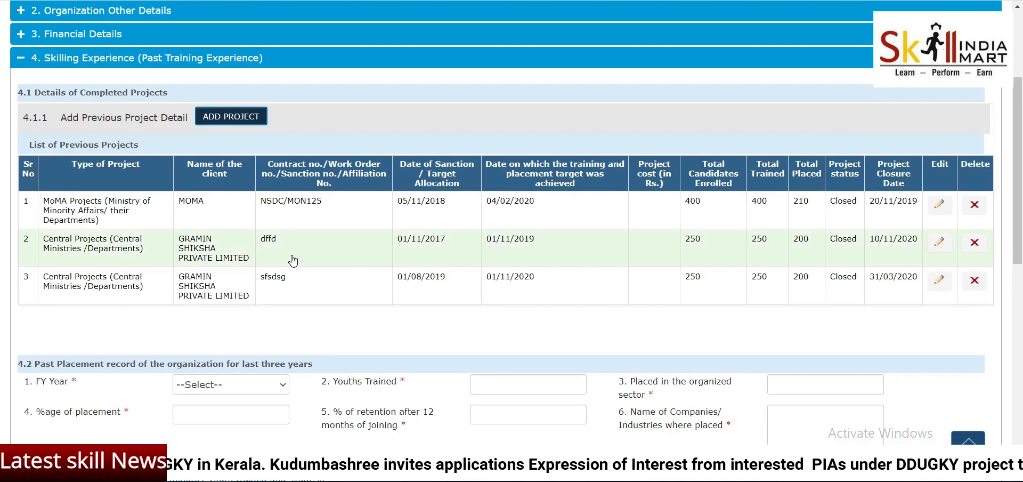
click(228, 118)
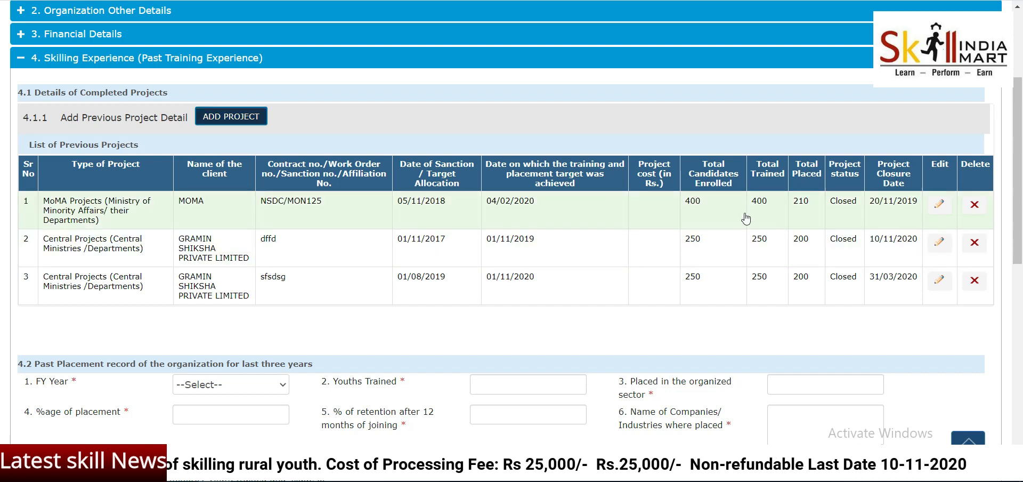
Review the past placement and entrepreneurship records for the last three years, including their required fields and attached documents
scroll(576, 245, down, 1)
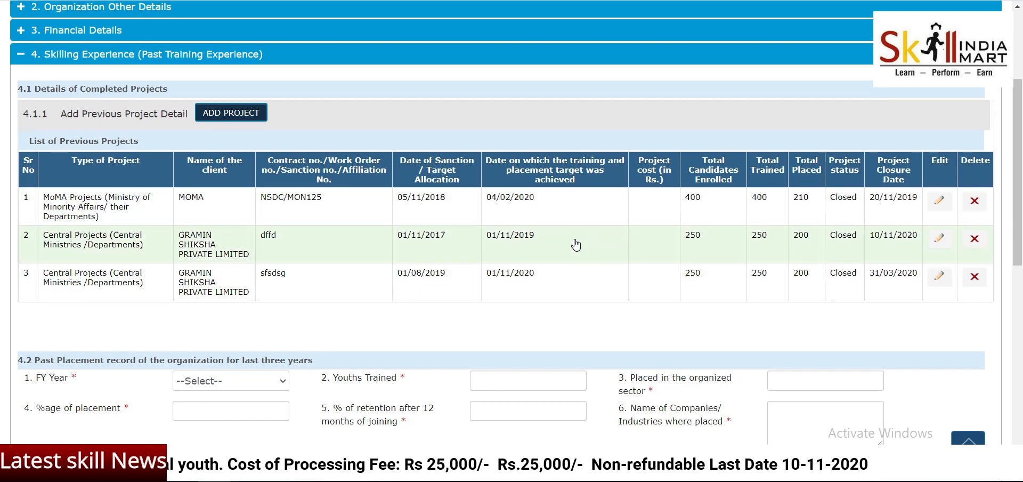
scroll(576, 245, down, 5)
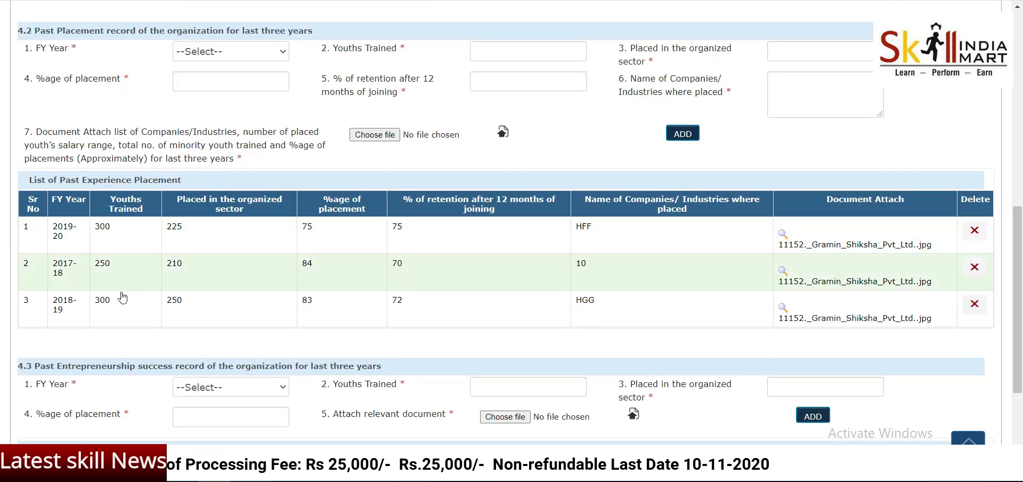
scroll(202, 259, down, 1)
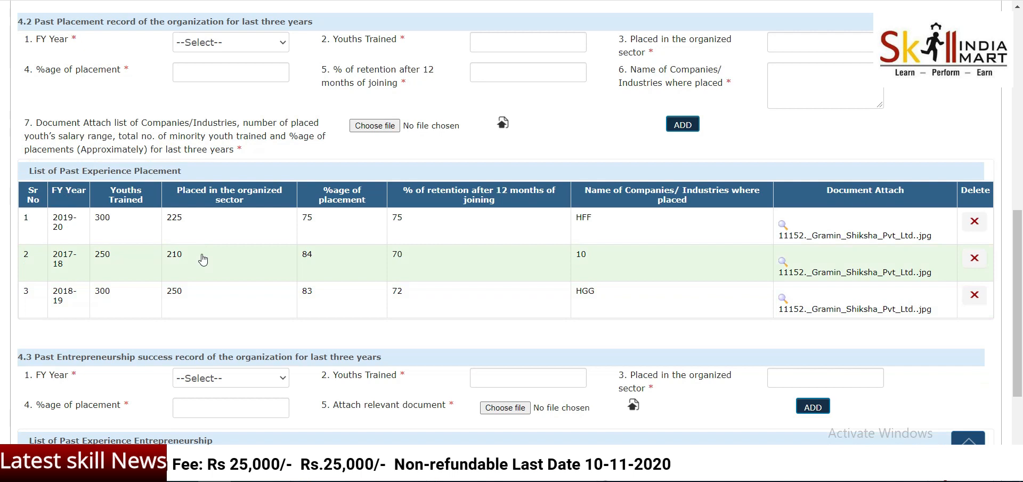
scroll(203, 259, down, 3)
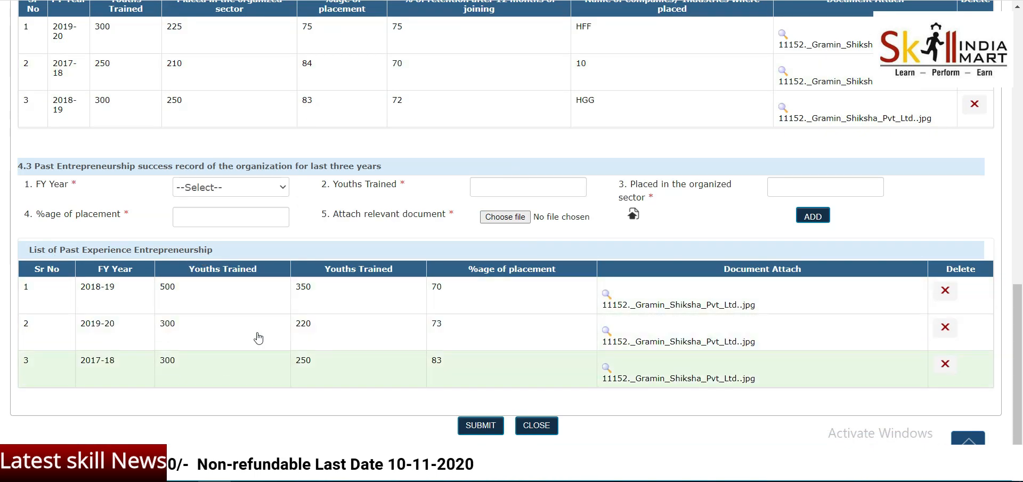
scroll(266, 275, up, 5)
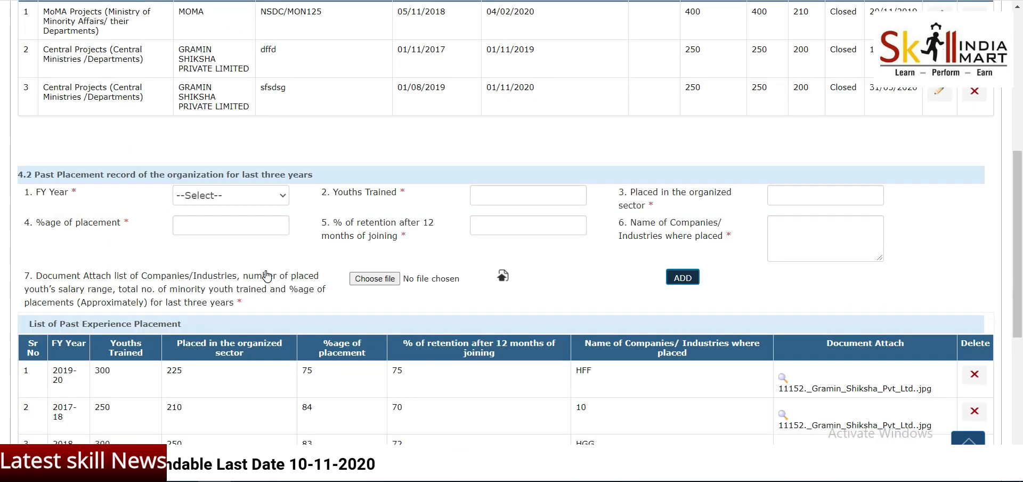
scroll(267, 276, up, 2)
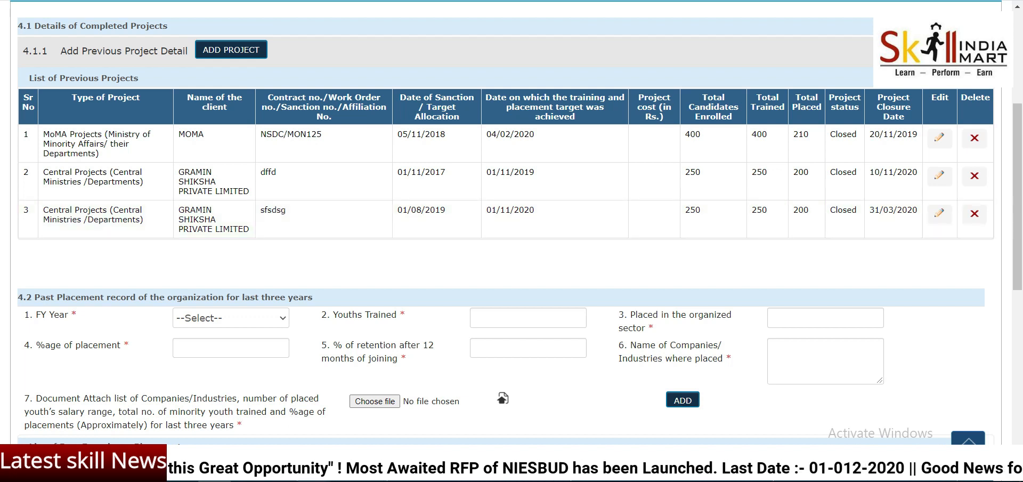
Switch to the RFP PDF in Adobe Acrobat, find Annexure - IV on page 21 and enlarge it to 125%
click(328, 480)
scroll(434, 320, up, 10)
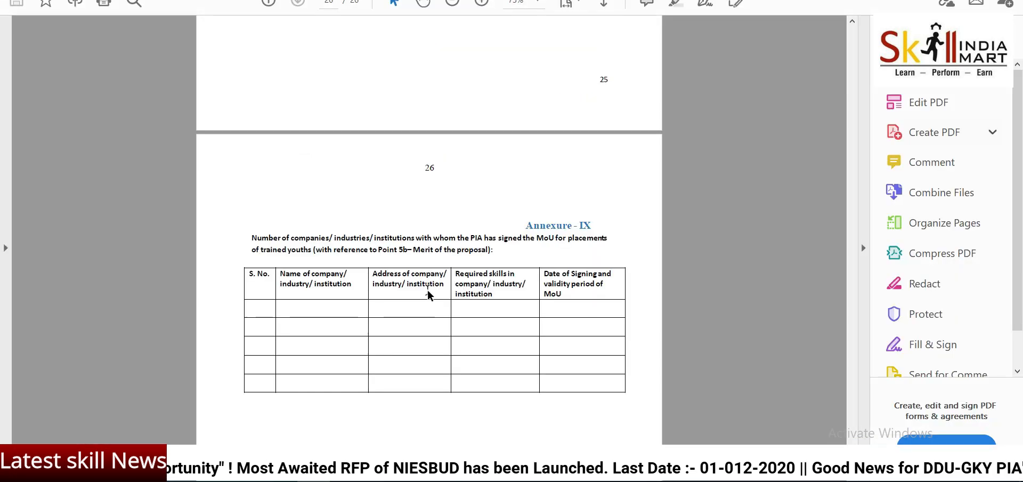
scroll(431, 295, up, 15)
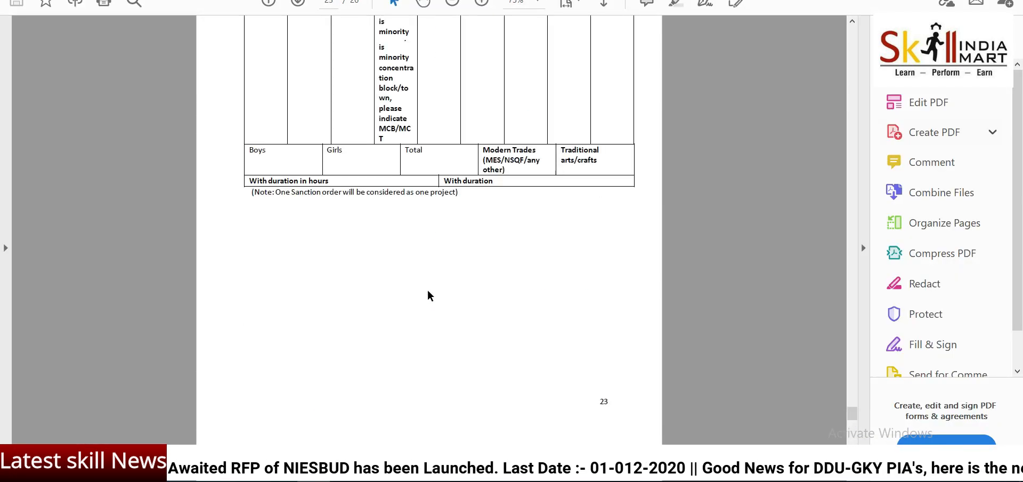
scroll(431, 296, up, 10)
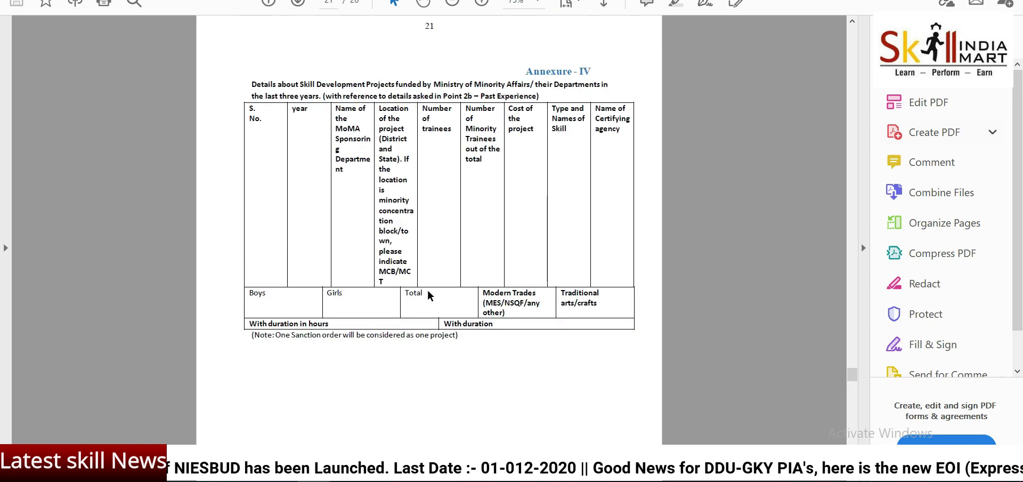
click(483, 3)
click(483, 3)
scroll(463, 223, down, 4)
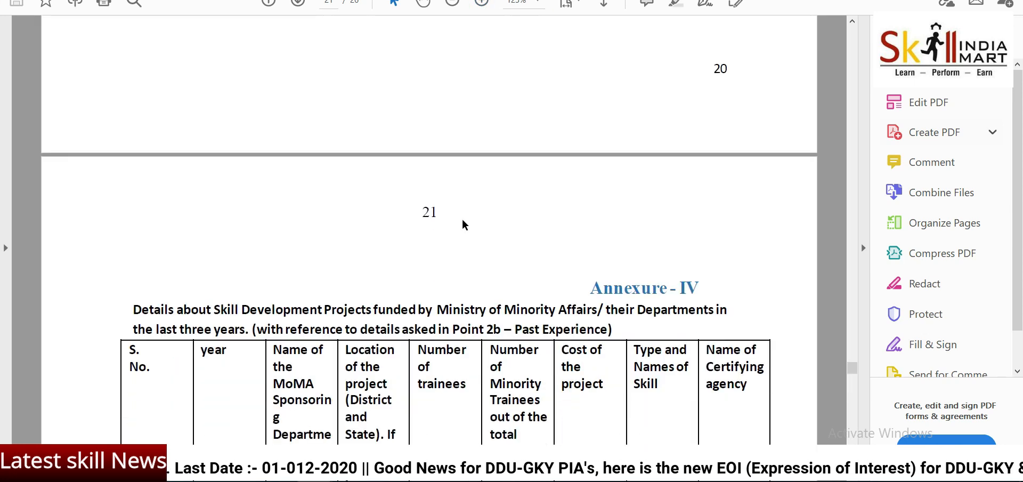
Review the RFP's Annexures III, IV and V for the past-experience details required on centrally, MoMA and state funded skill development projects
scroll(464, 223, up, 8)
scroll(464, 224, up, 10)
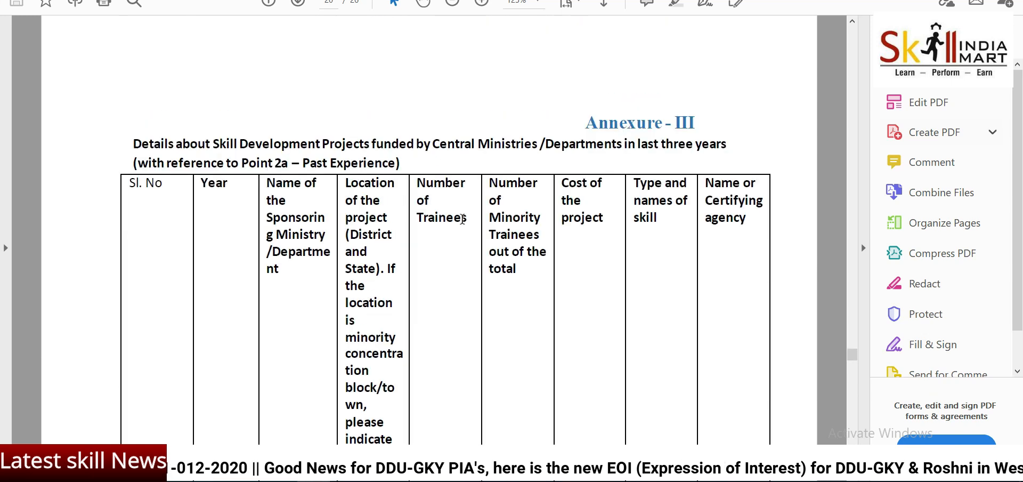
scroll(464, 222, down, 5)
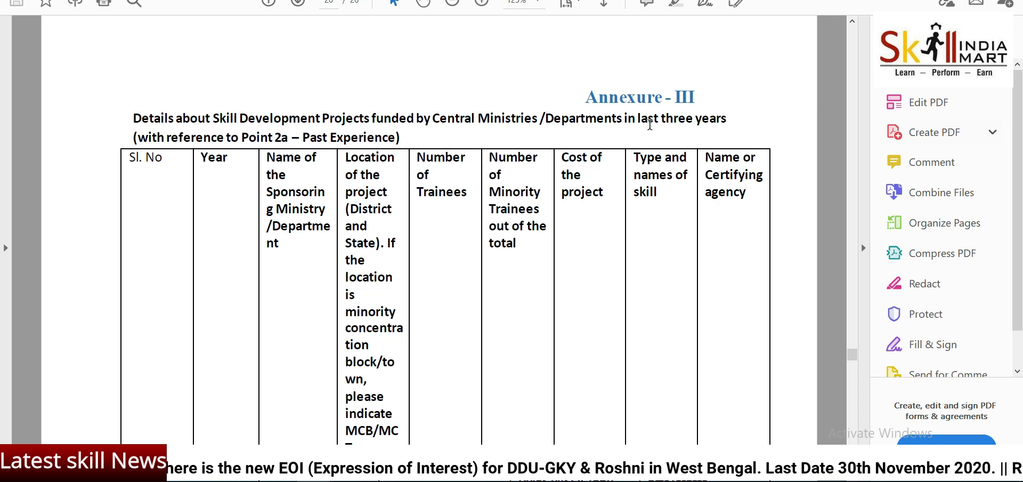
scroll(650, 125, down, 2)
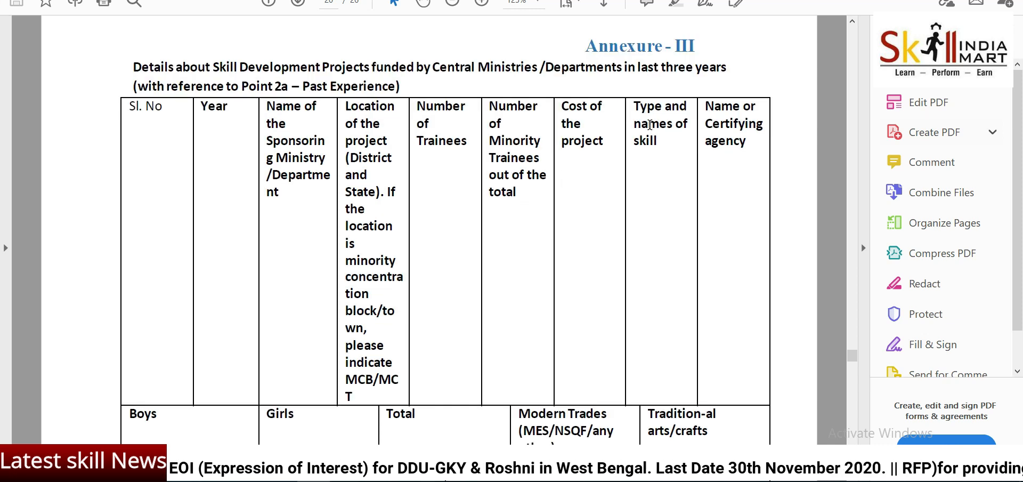
scroll(651, 128, down, 15)
scroll(651, 130, down, 10)
click(486, 153)
drag(501, 150, 539, 150)
click(660, 162)
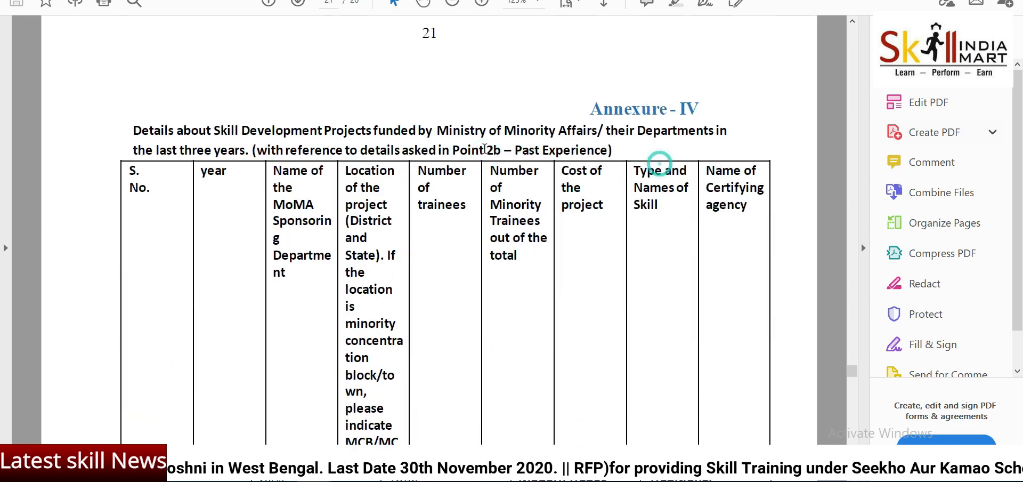
scroll(530, 189, down, 20)
scroll(530, 189, down, 20)
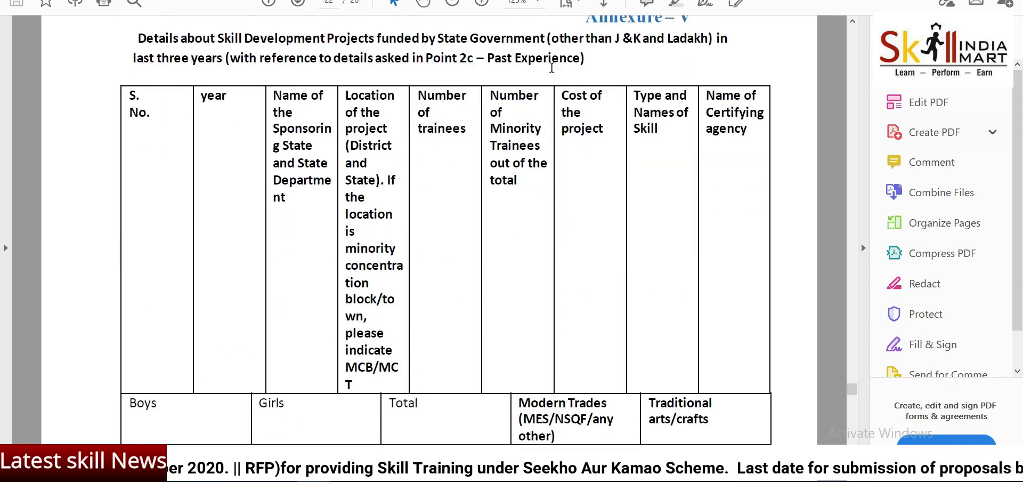
Switch back to the NSDC portal and start a new previous-project entry with project type Central Projects (Central Ministries /Departments)
click(208, 481)
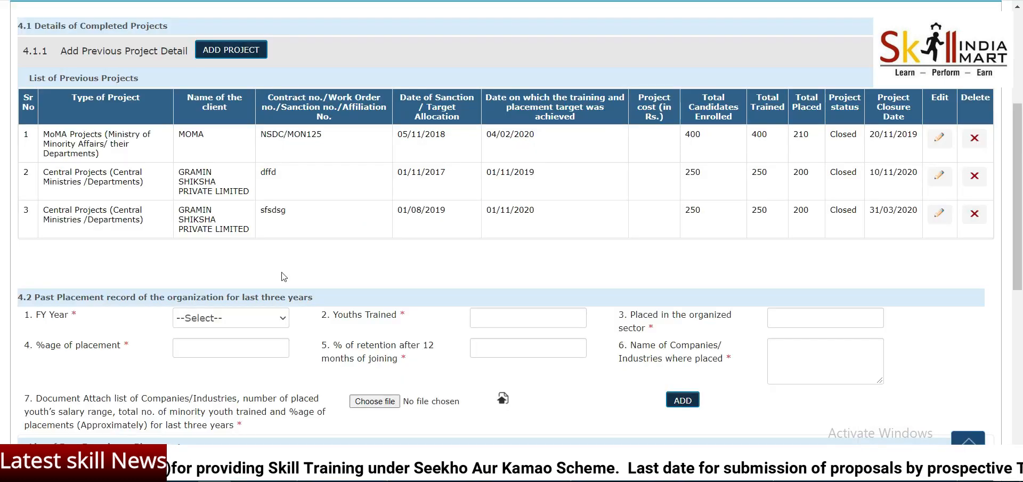
click(223, 53)
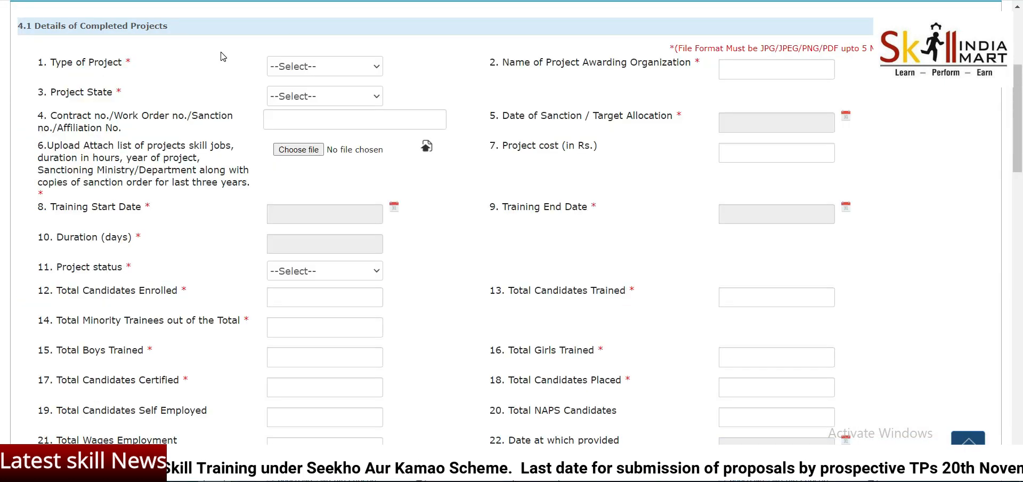
click(313, 71)
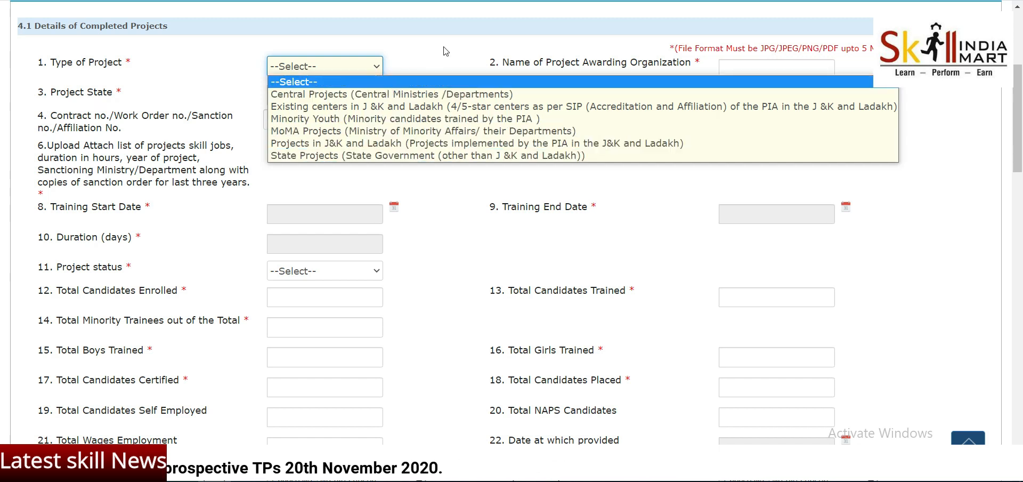
click(418, 94)
click(745, 70)
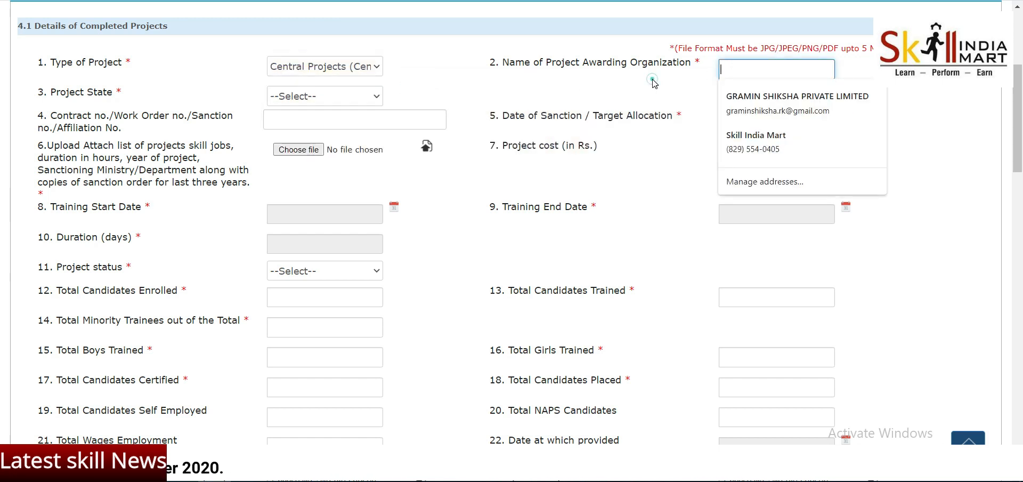
click(356, 107)
click(314, 97)
click(314, 98)
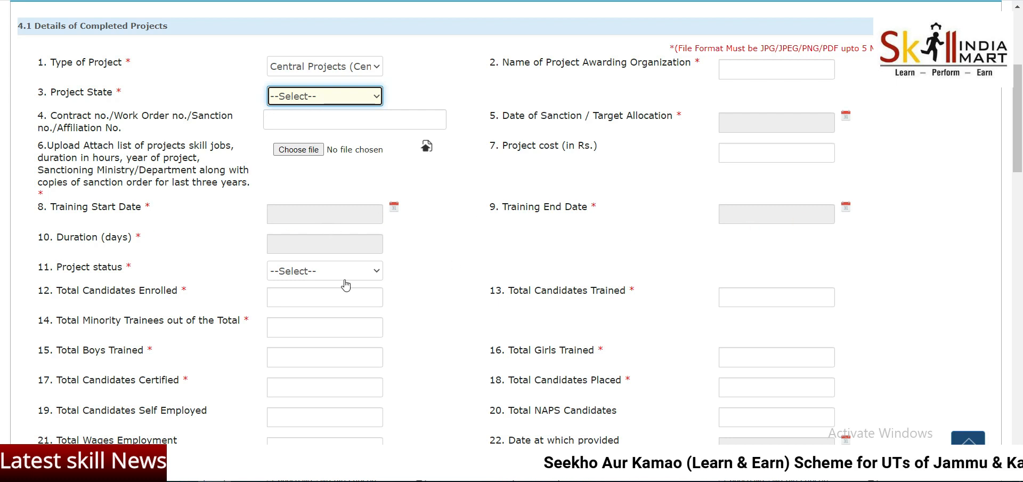
Look through the completed-project form's fields, from candidate numbers and document uploads to the year-wise and trade-wise experience sections
scroll(340, 276, down, 3)
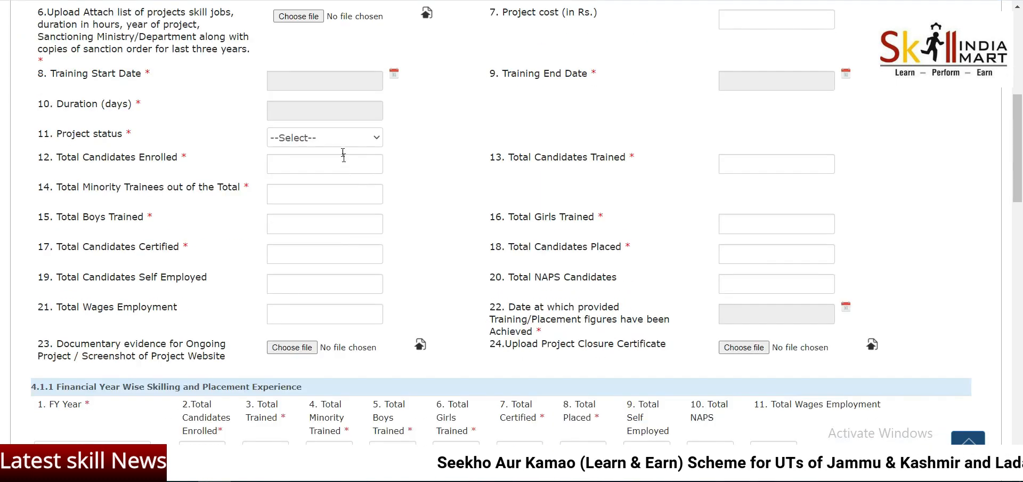
click(300, 191)
click(293, 223)
scroll(291, 226, down, 3)
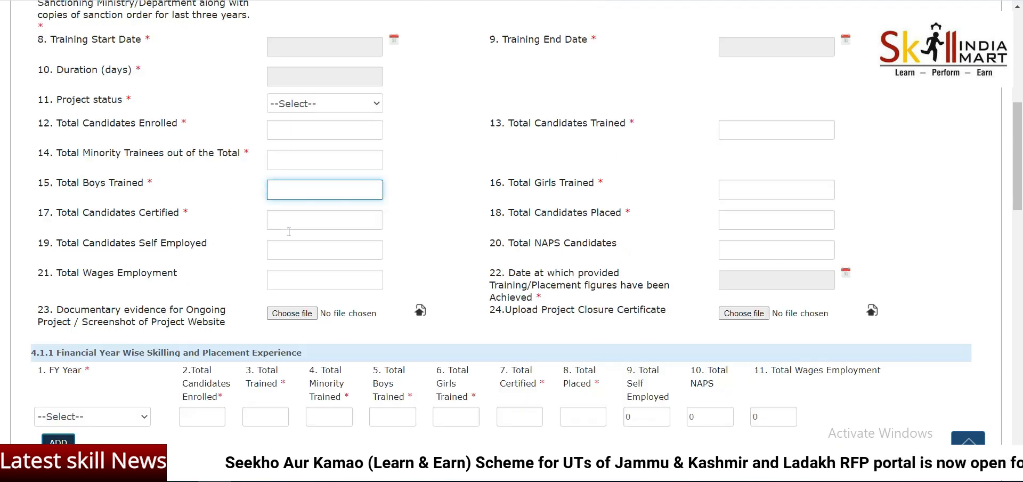
scroll(288, 232, down, 3)
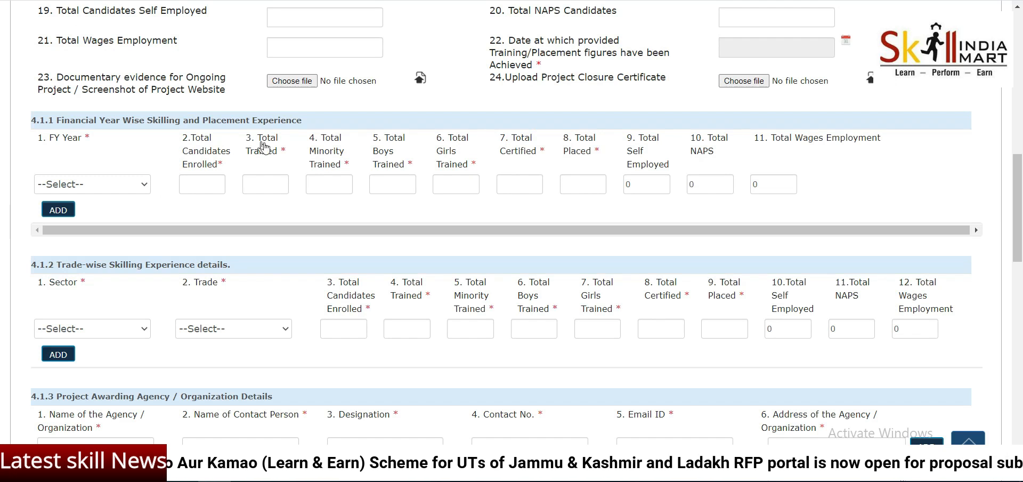
scroll(261, 213, up, 3)
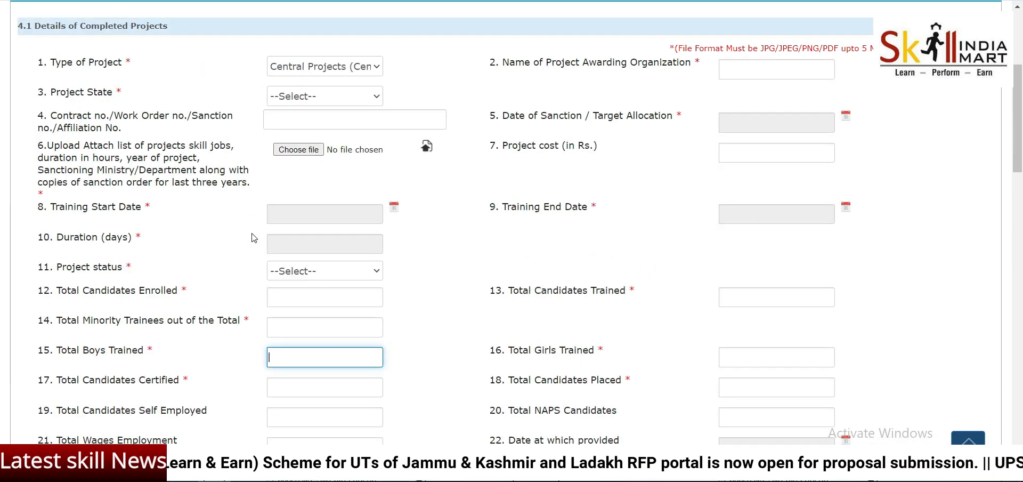
scroll(254, 238, down, 7)
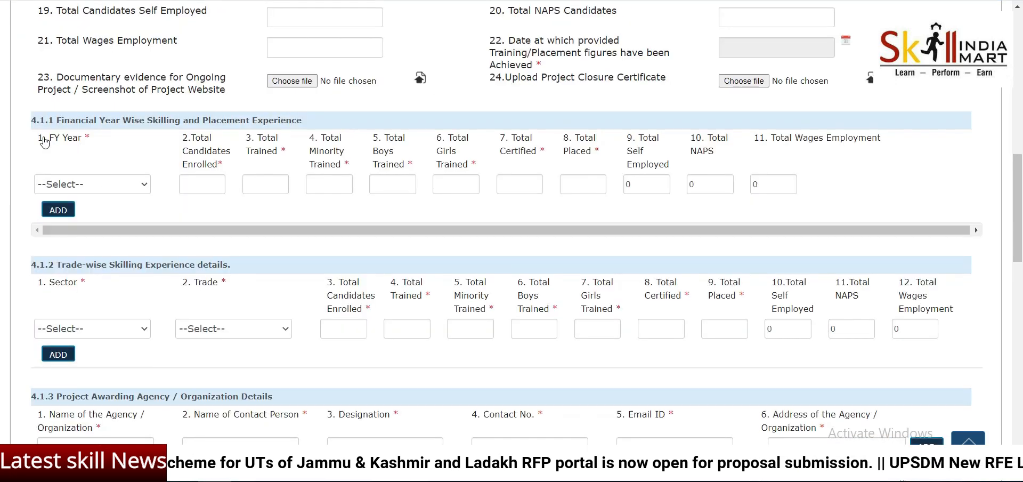
scroll(93, 130, up, 2)
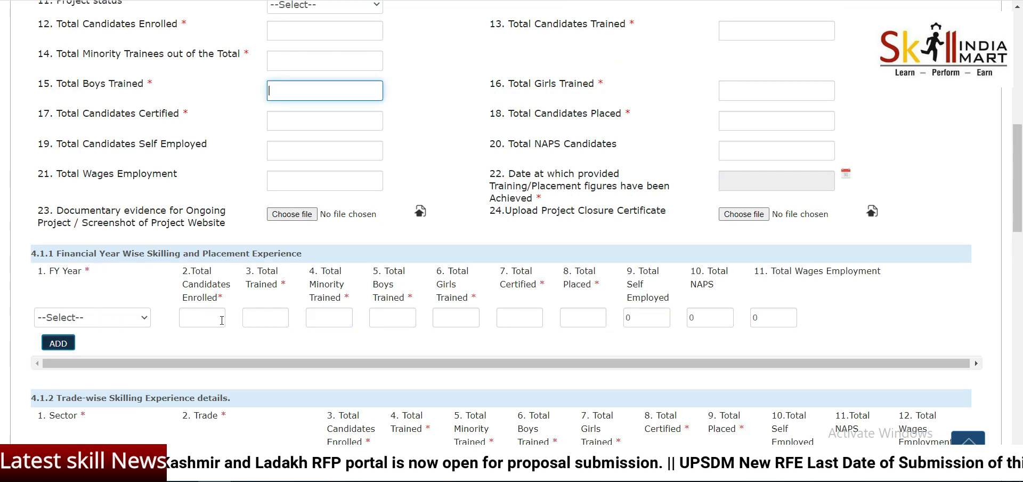
Examine the FY Year and Sector choices and the Project Awarding Agency / Organization Details fields without filling them in
click(135, 319)
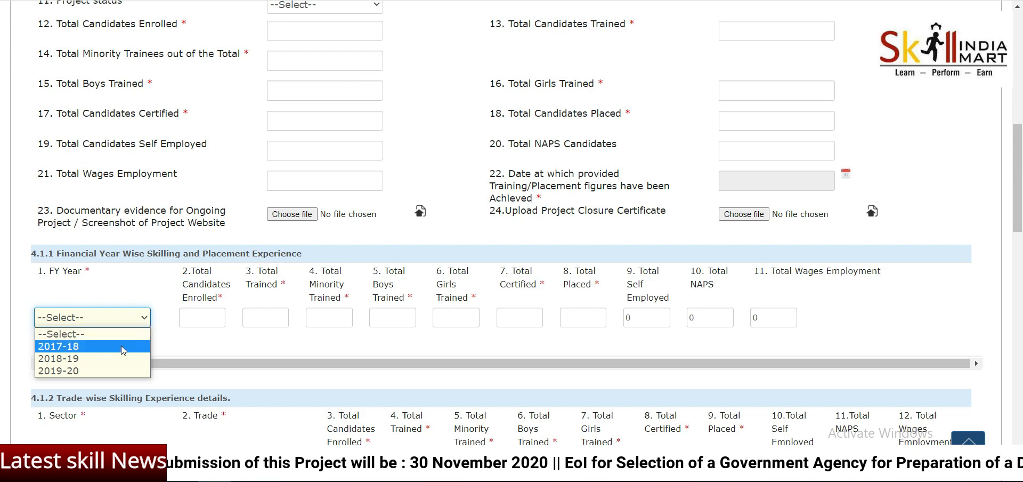
click(186, 358)
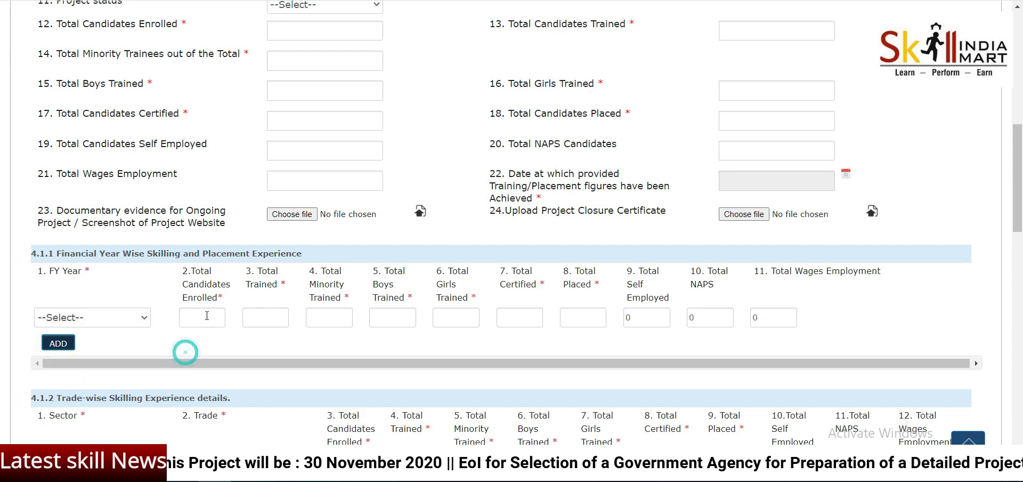
click(202, 317)
scroll(532, 351, down, 3)
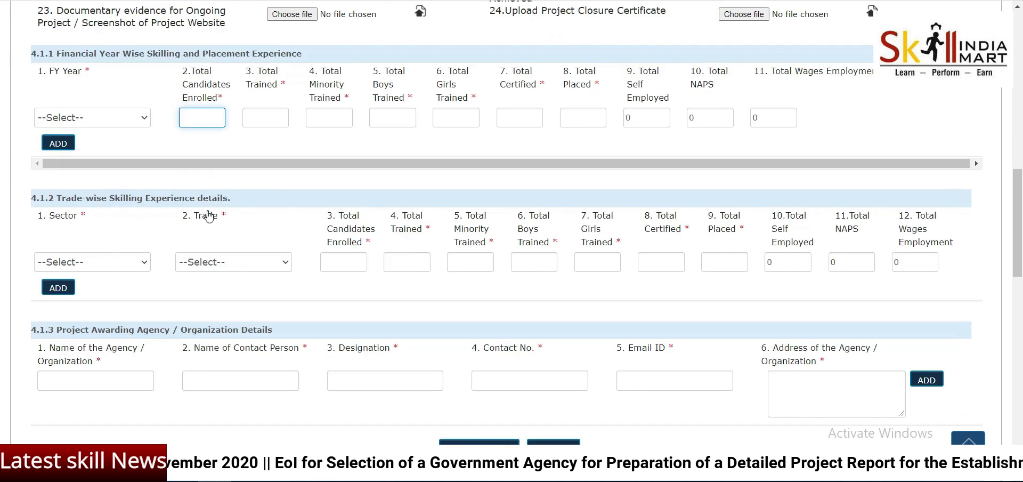
click(94, 263)
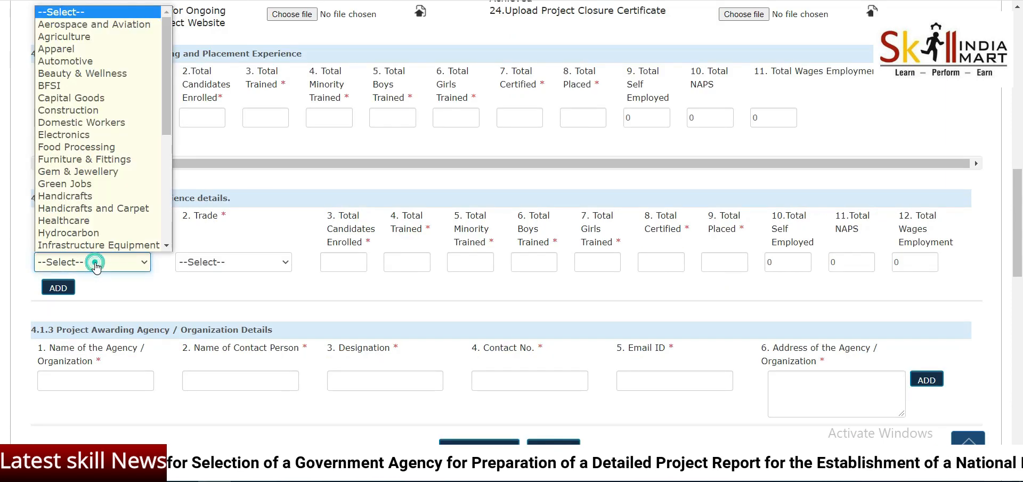
click(96, 264)
click(111, 118)
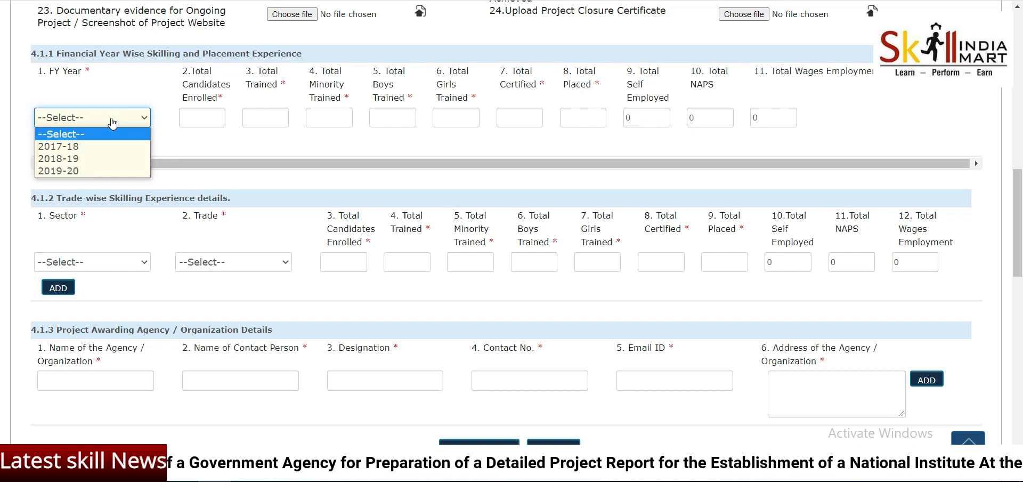
click(117, 264)
click(118, 264)
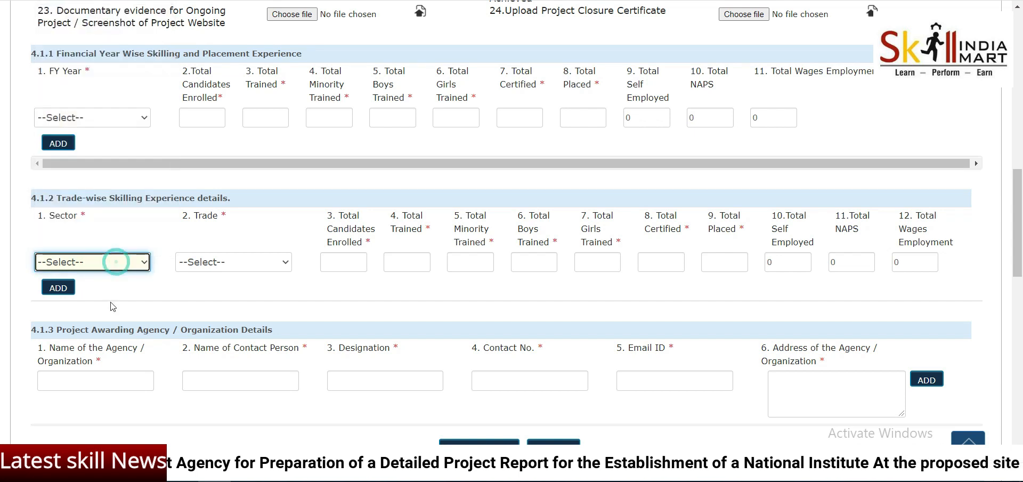
click(109, 379)
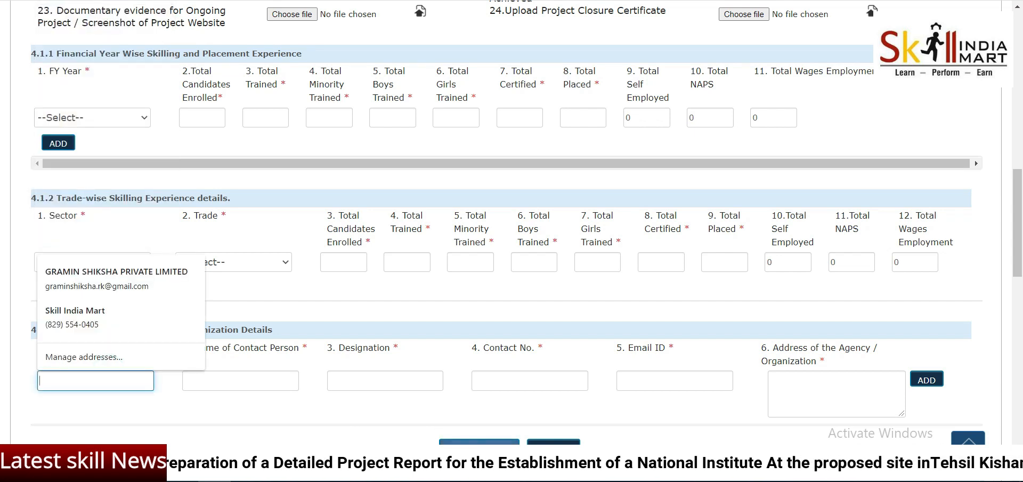
Discard the new completed-project entry and confirm clearing its records
scroll(418, 384, down, 3)
click(557, 315)
click(483, 91)
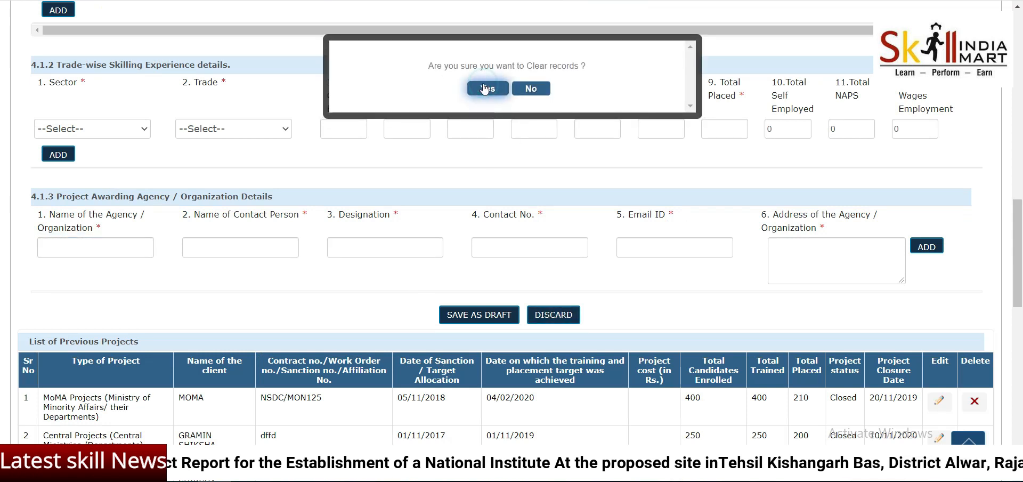
Check the project, placement and entrepreneurship lists, submit the organization profile and close the resulting message
scroll(394, 251, up, 9)
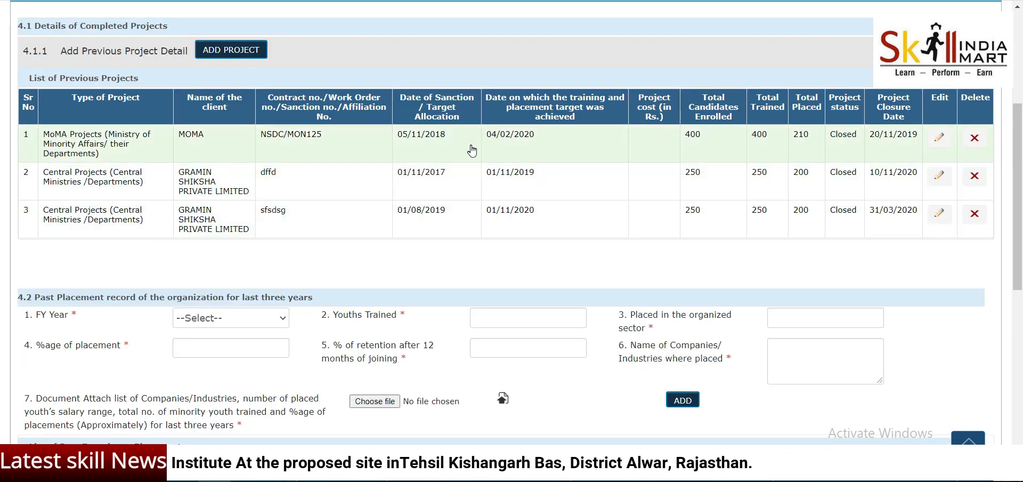
scroll(506, 241, down, 5)
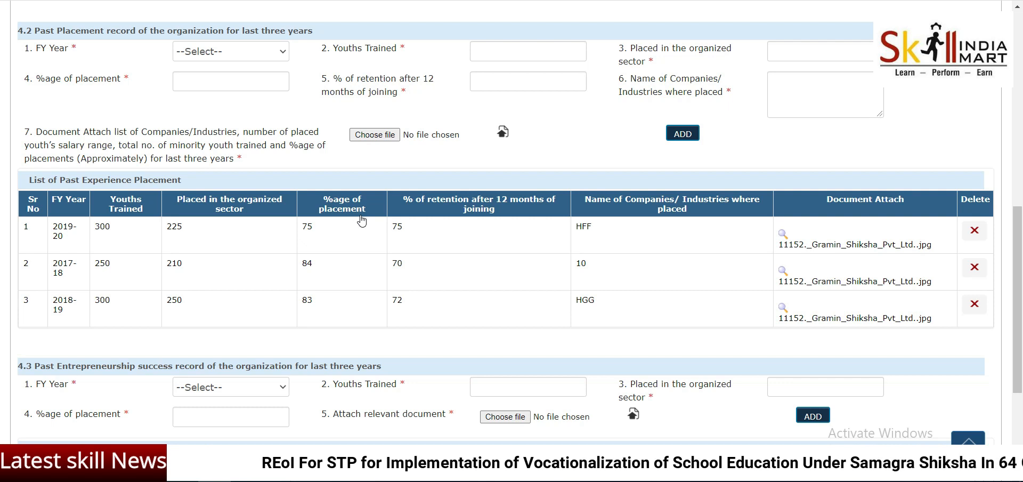
scroll(361, 220, down, 3)
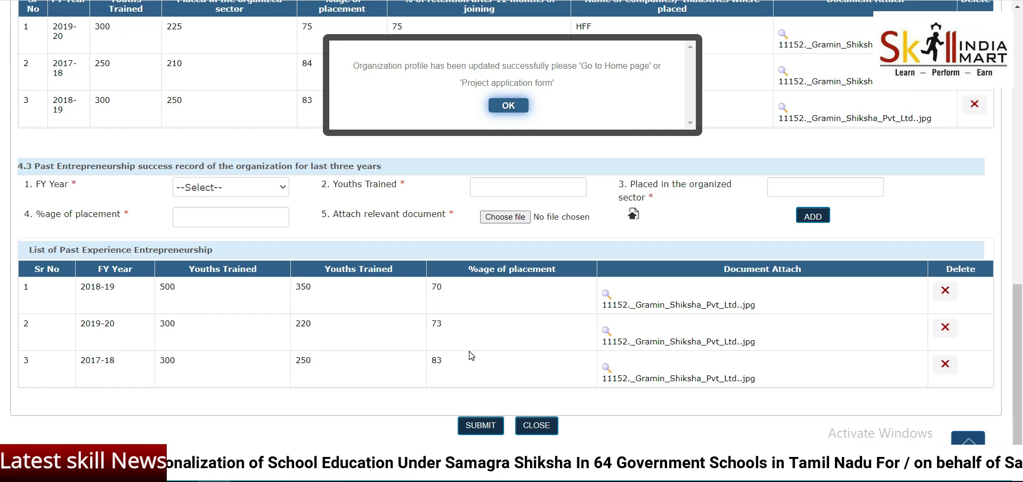
click(509, 106)
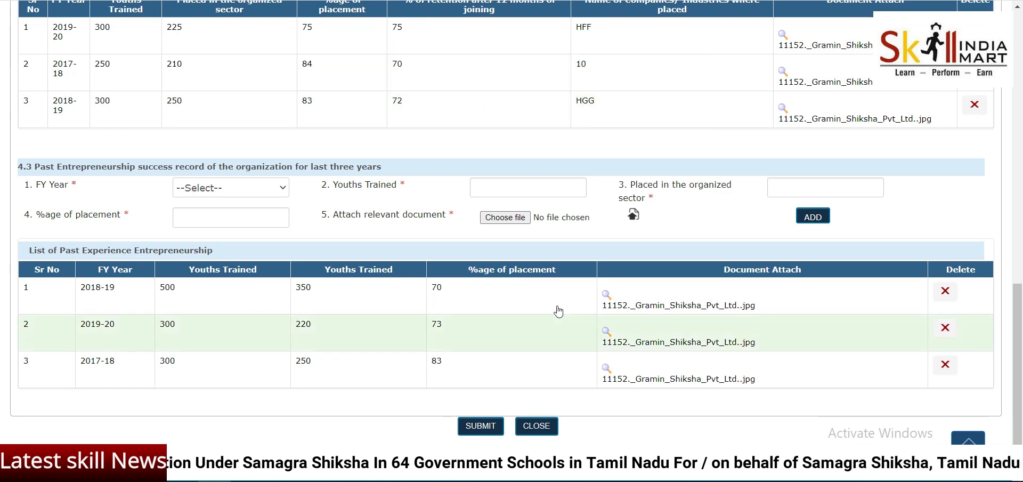
Go to the Project Proposal list and open the draft Existing Centre proposal for Kupwara, Jammu and Kashmir, for editing
scroll(555, 308, up, 6)
scroll(555, 306, down, 5)
scroll(468, 222, up, 12)
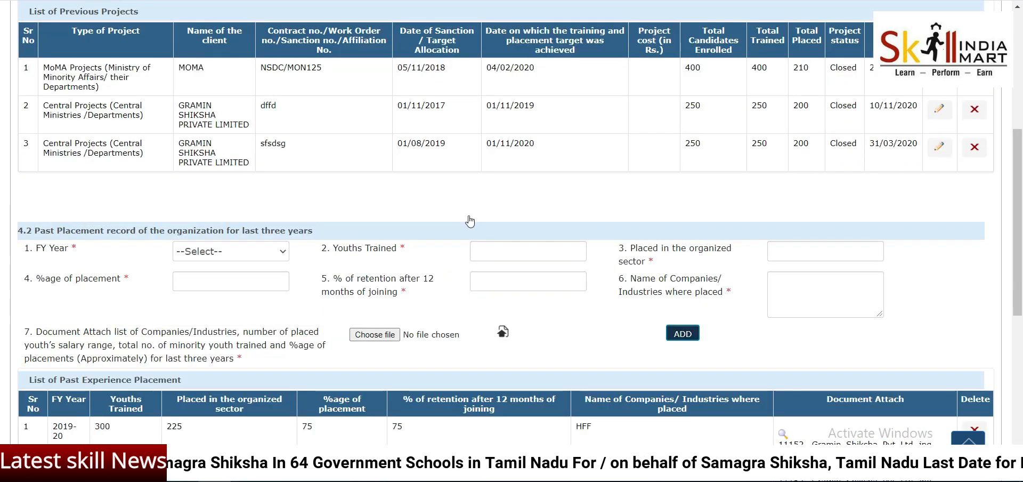
mouse_move(372, 71)
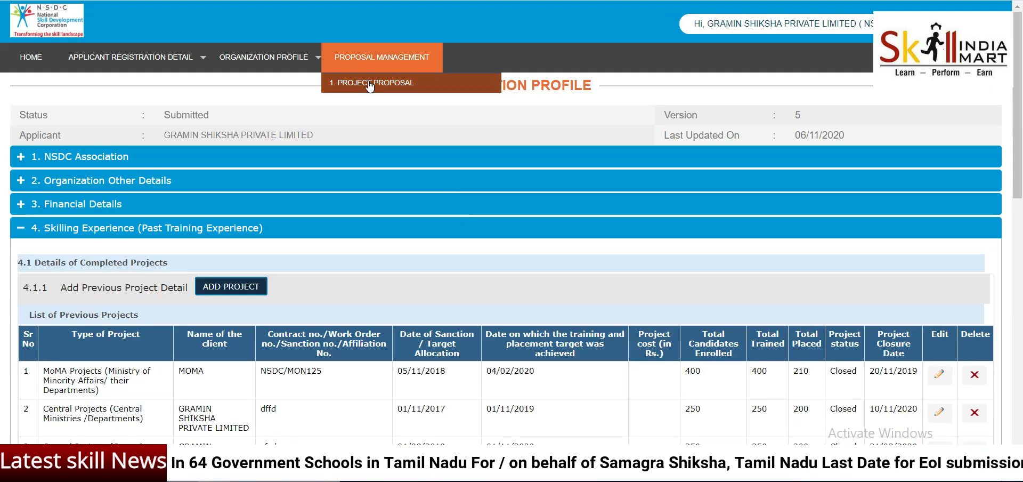
click(369, 84)
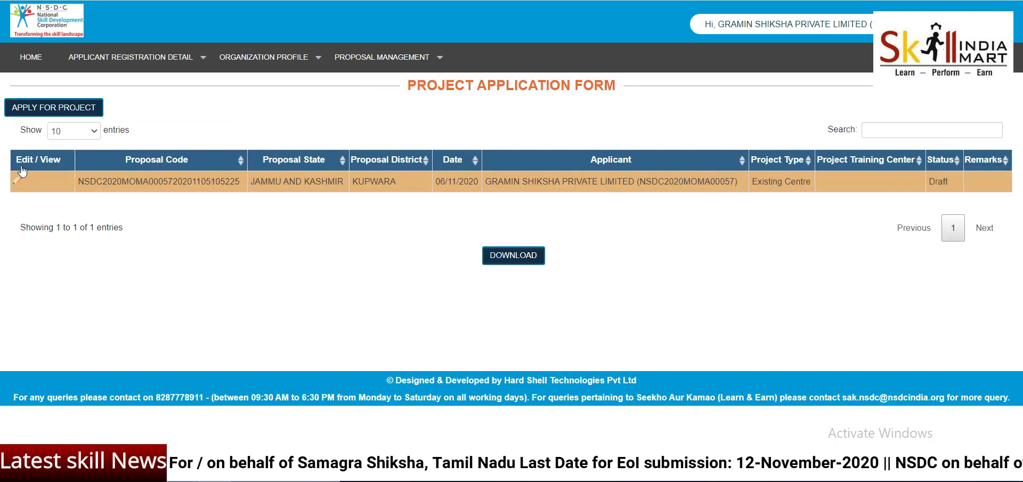
click(19, 177)
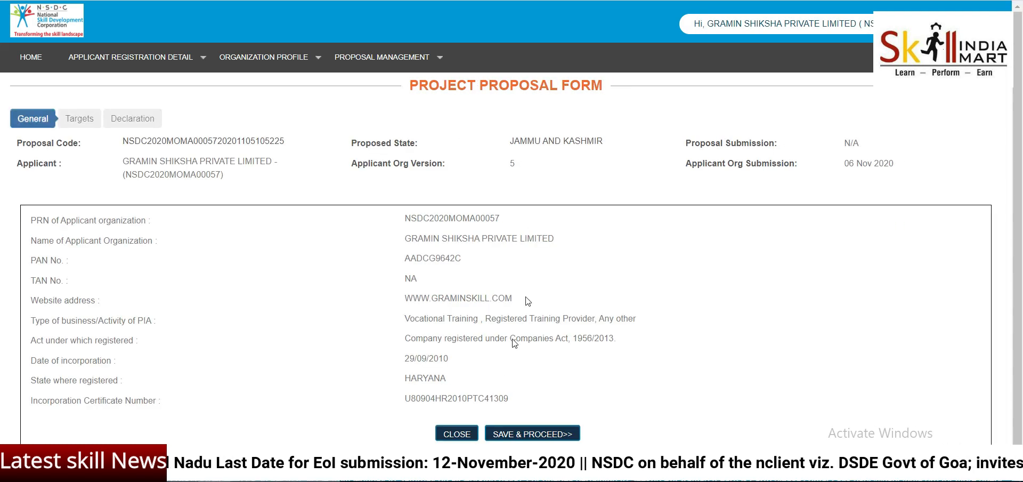
Save the proposal's general information, proceed to Targets and choose Existing Centre as the training center type
click(517, 435)
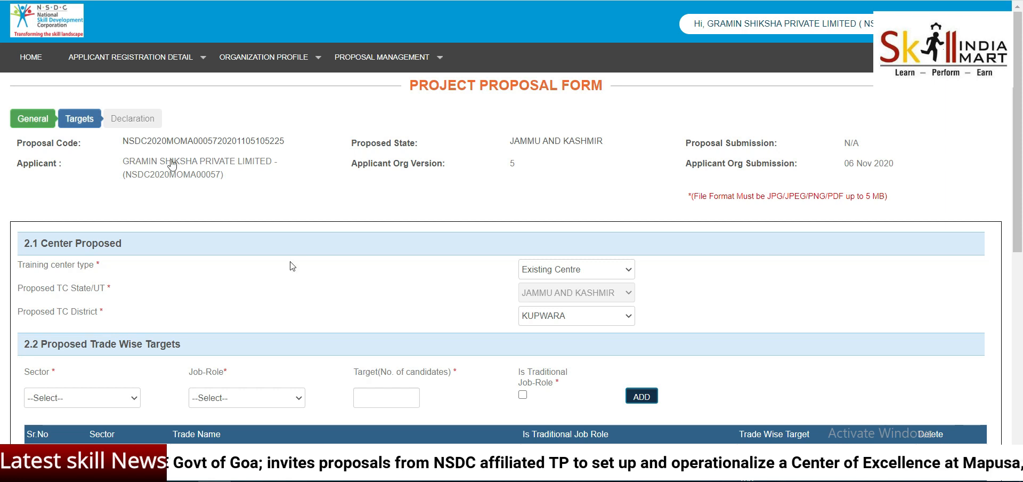
click(567, 265)
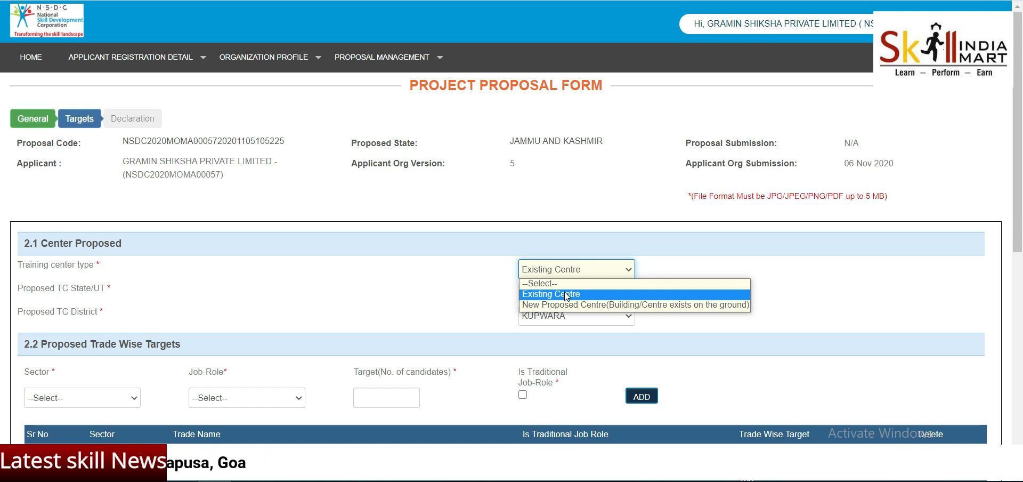
click(566, 297)
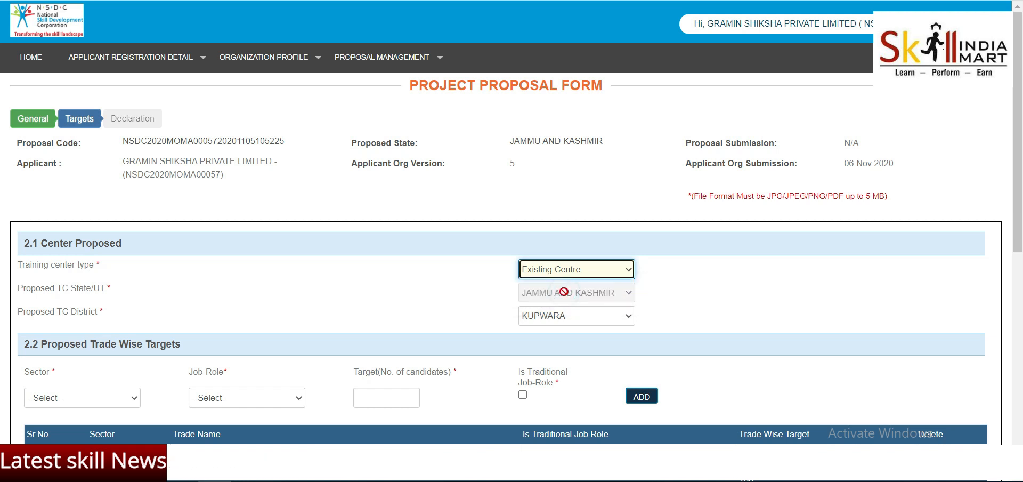
Add an Apparel trade target for Assistant Designer-Made Ups (AMH/Q1230) with 100 candidates, leaving it non-traditional
scroll(520, 373, down, 3)
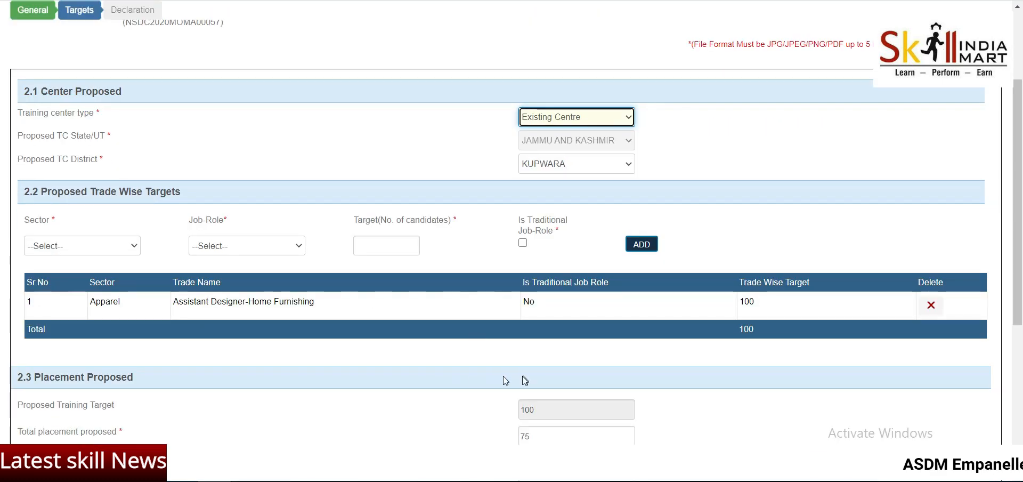
click(575, 166)
click(733, 210)
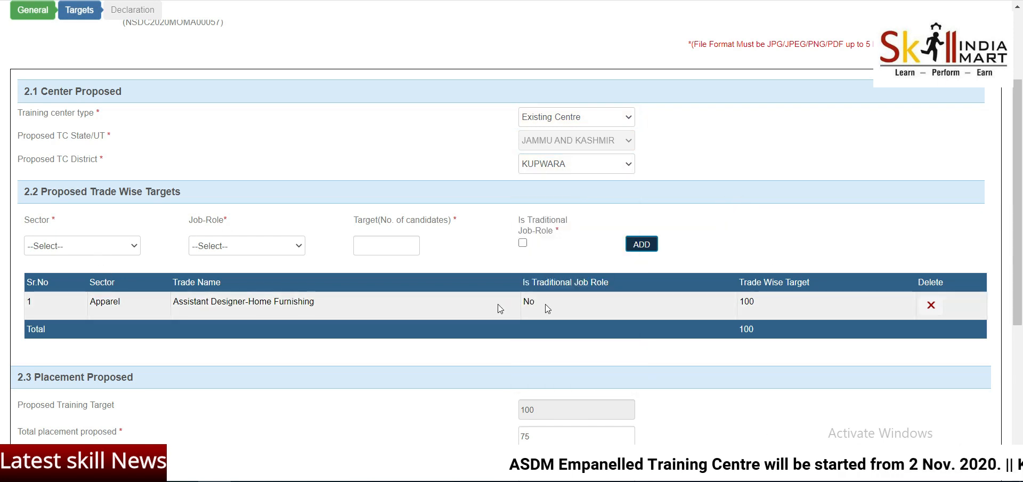
click(96, 245)
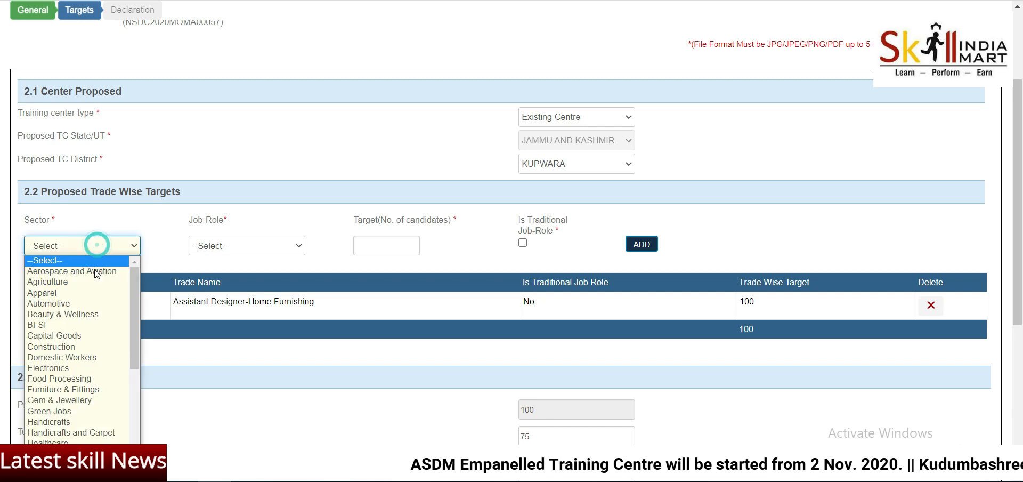
click(94, 293)
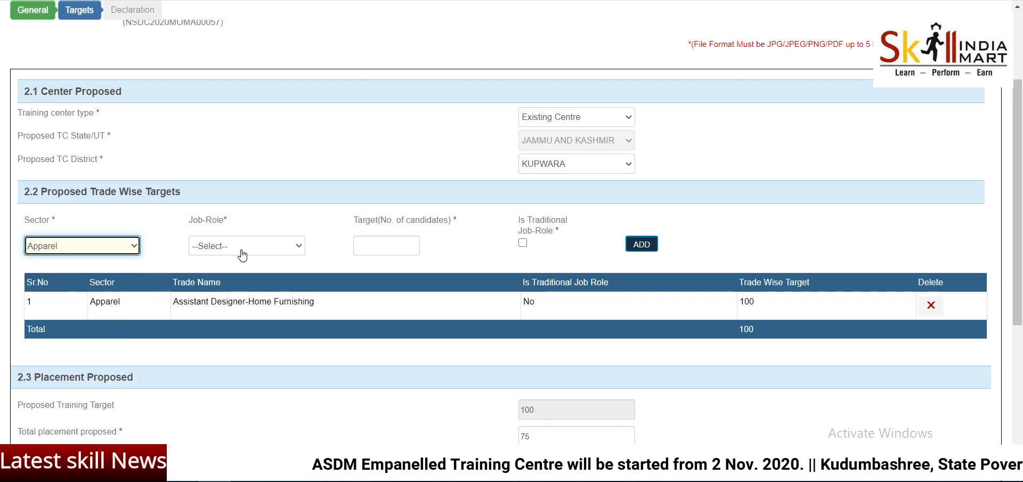
click(242, 248)
click(240, 293)
click(407, 252)
text(100)
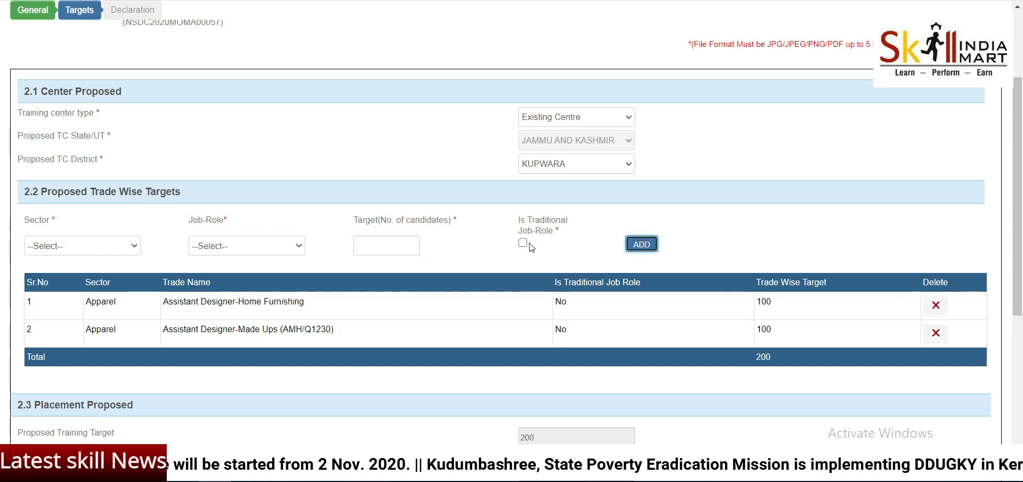
Set the total placement proposed to 150 in the Placement Proposed section
scroll(528, 251, down, 4)
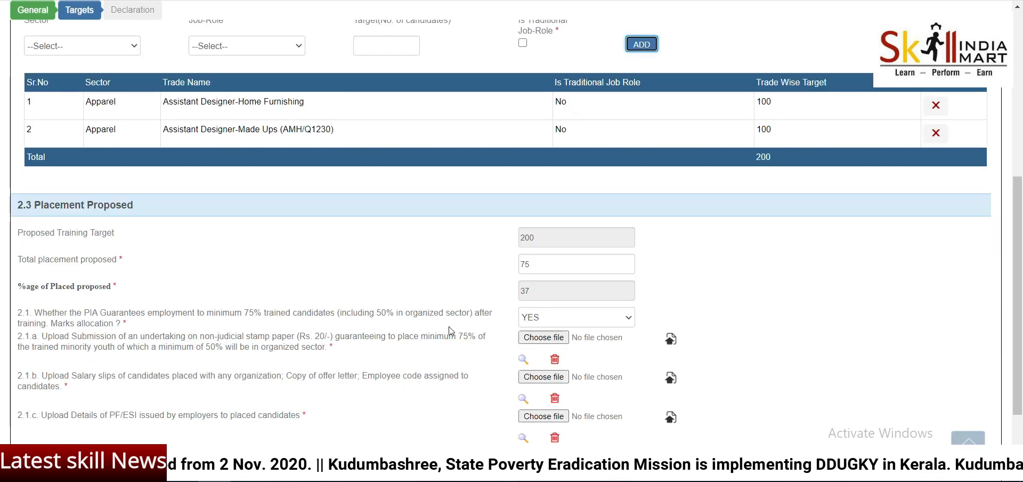
scroll(440, 323, down, 2)
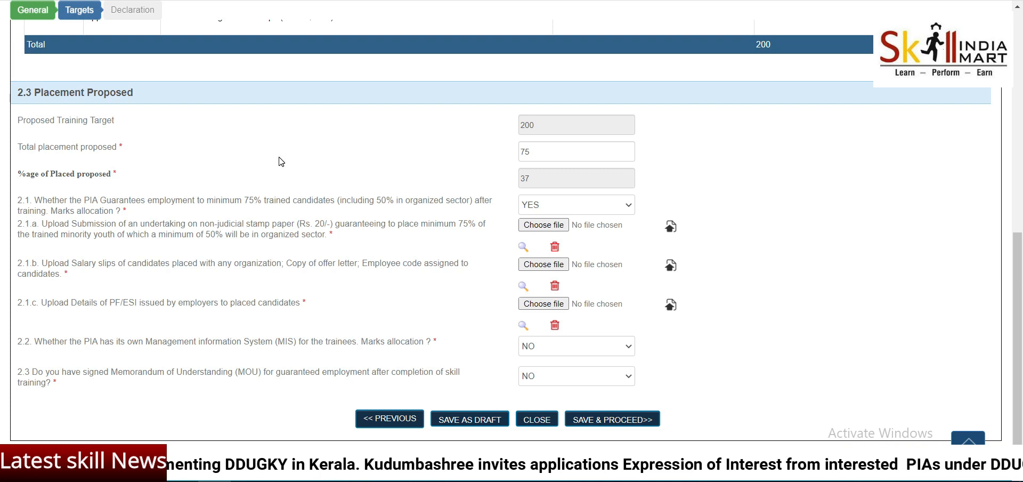
click(540, 156)
drag(540, 156, 503, 156)
text(15)
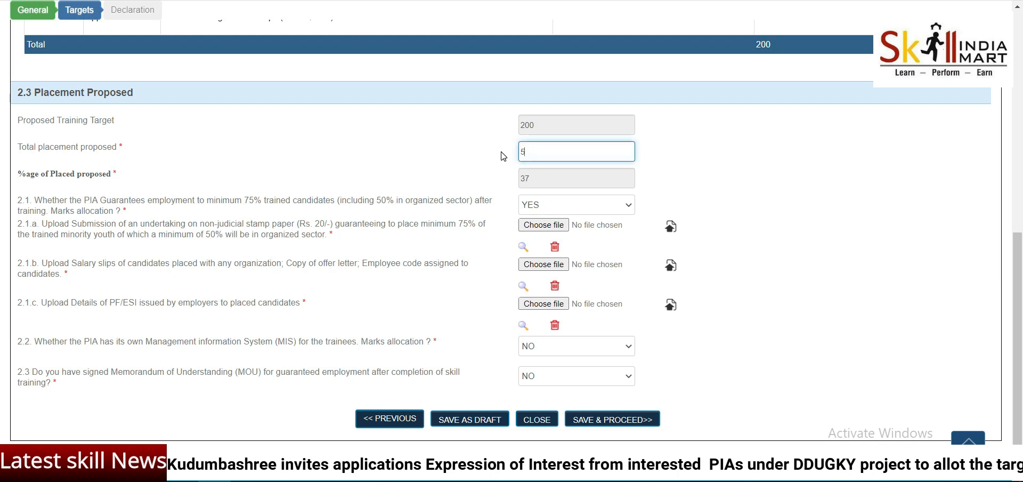
key(BackSpace)
key(BackSpace)
text(150)
key(Tab)
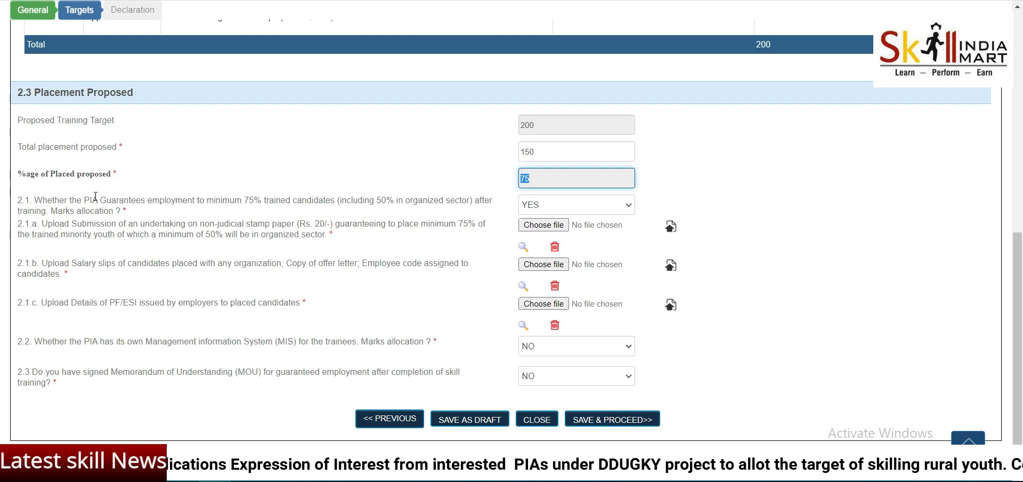
Review the placement guarantee question, its undertaking, salary slip and PF/ESI upload requirements, and the MIS question
drag(36, 201, 322, 212)
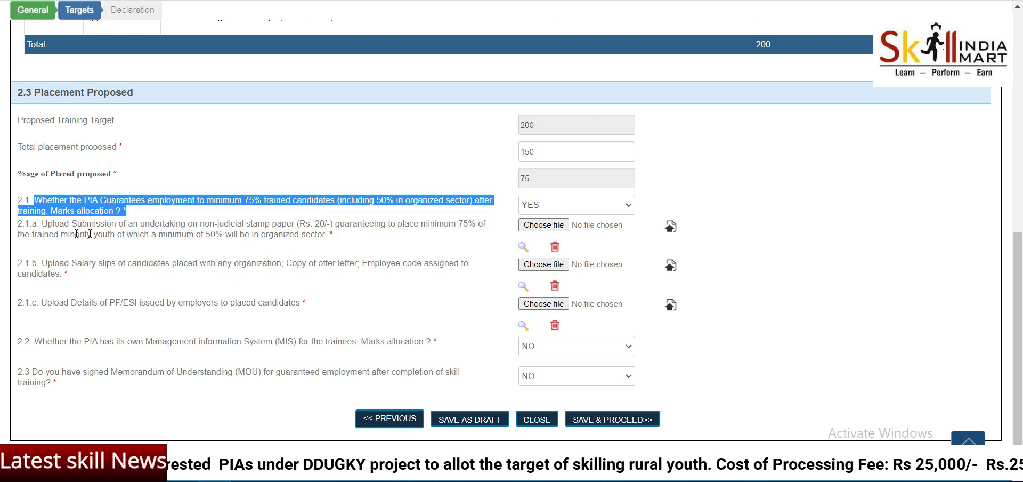
drag(43, 224, 338, 241)
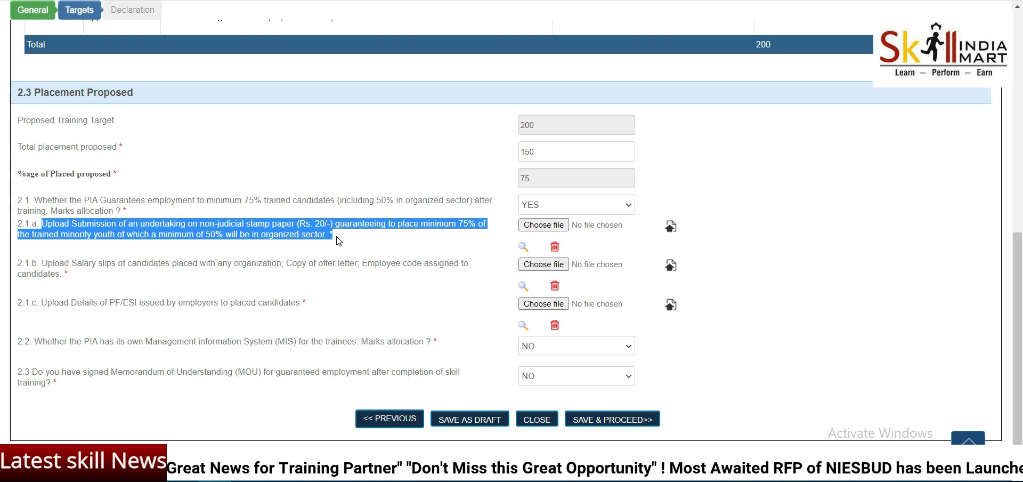
click(340, 200)
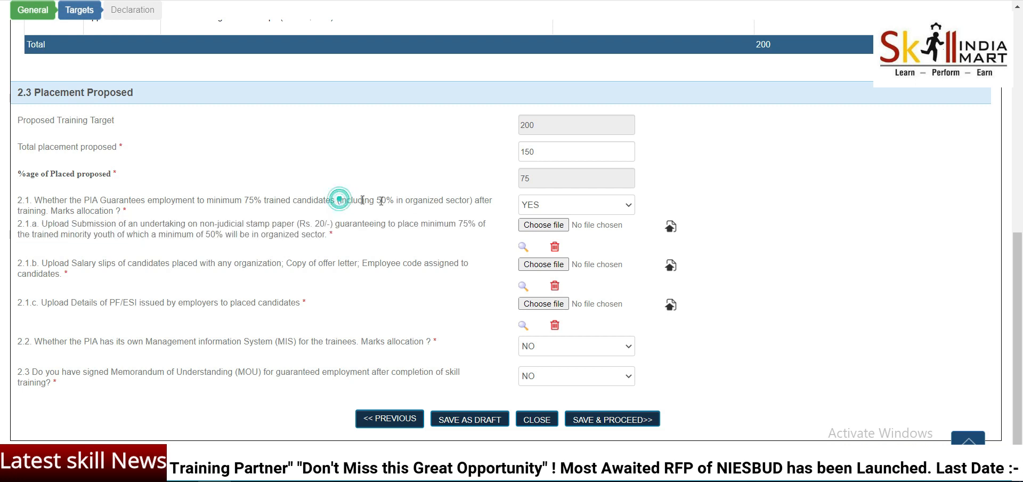
drag(381, 200, 450, 201)
click(267, 282)
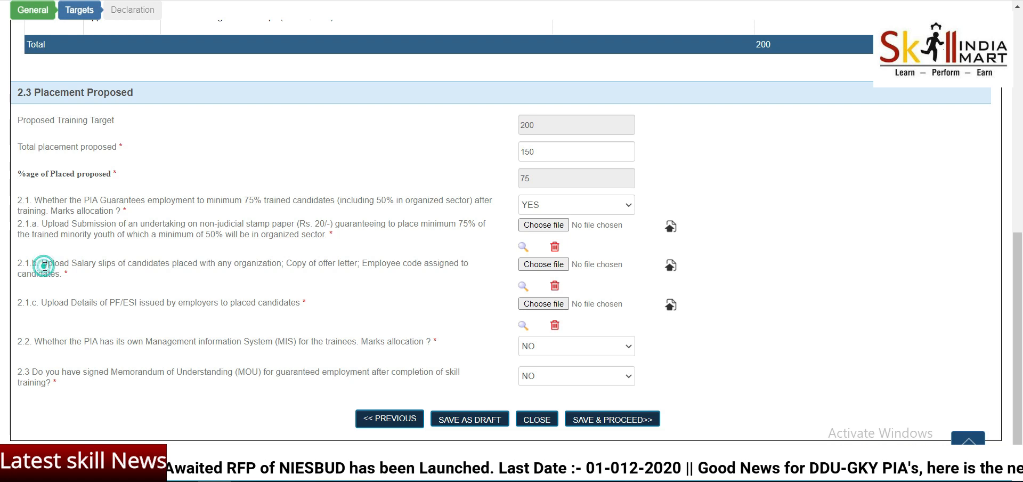
drag(44, 267, 81, 281)
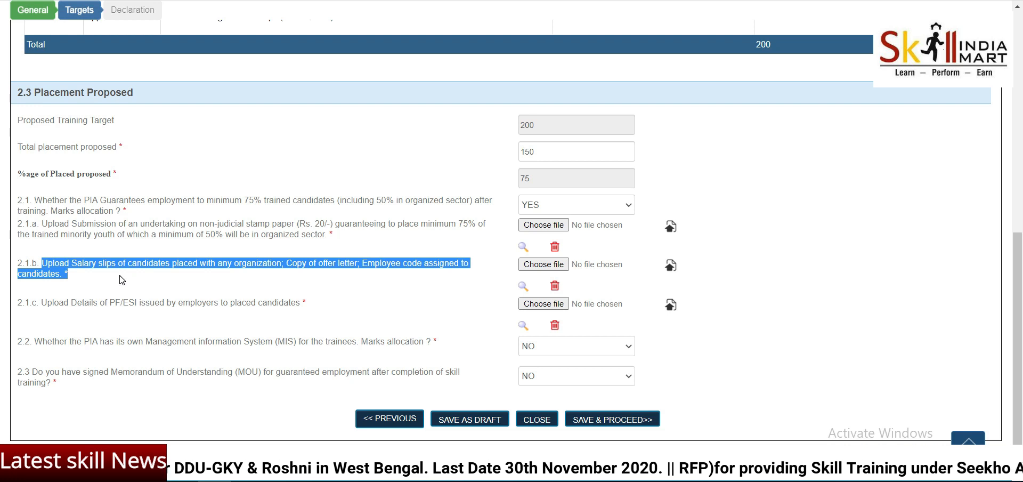
click(45, 302)
drag(46, 303, 298, 308)
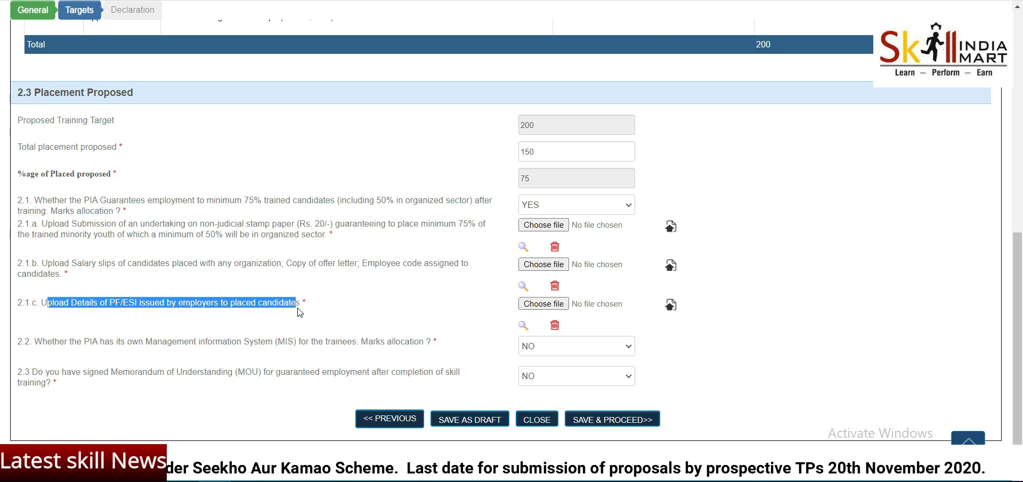
drag(42, 341, 353, 343)
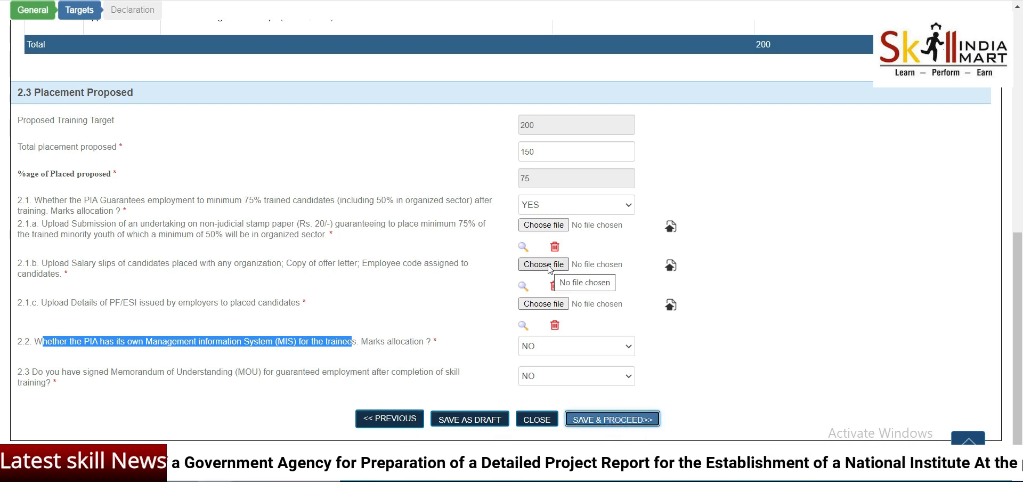
Proceed to the Declaration and accept the statement that the application does not entitle the organization to project sanction
click(44, 232)
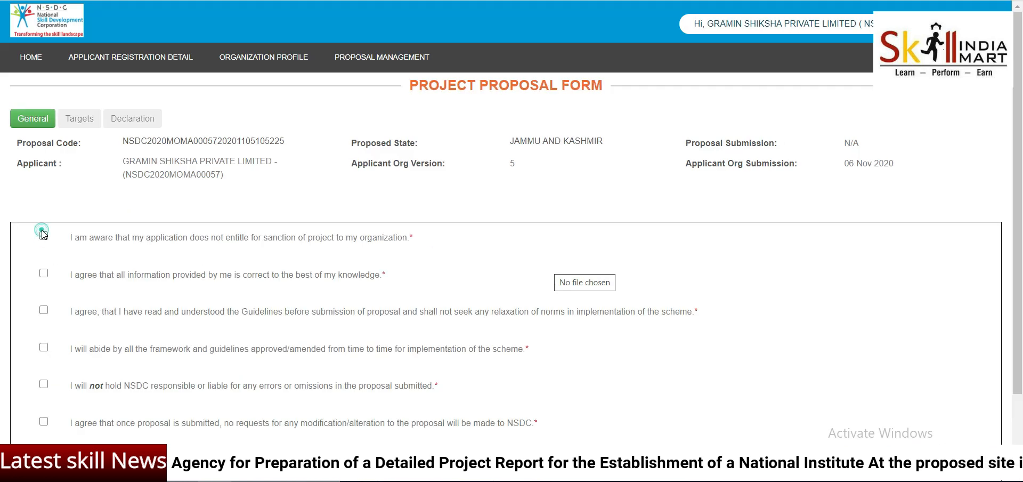
scroll(595, 425, down, 3)
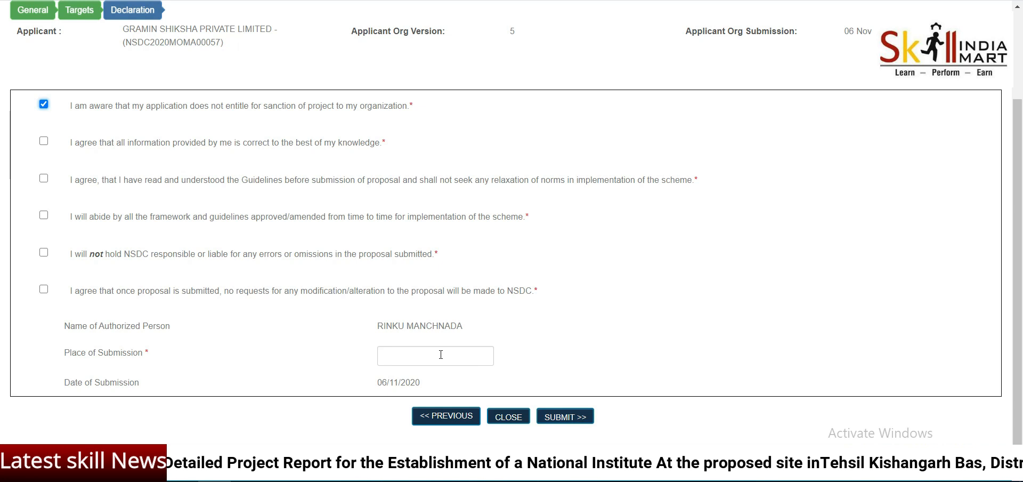
scroll(560, 378, up, 3)
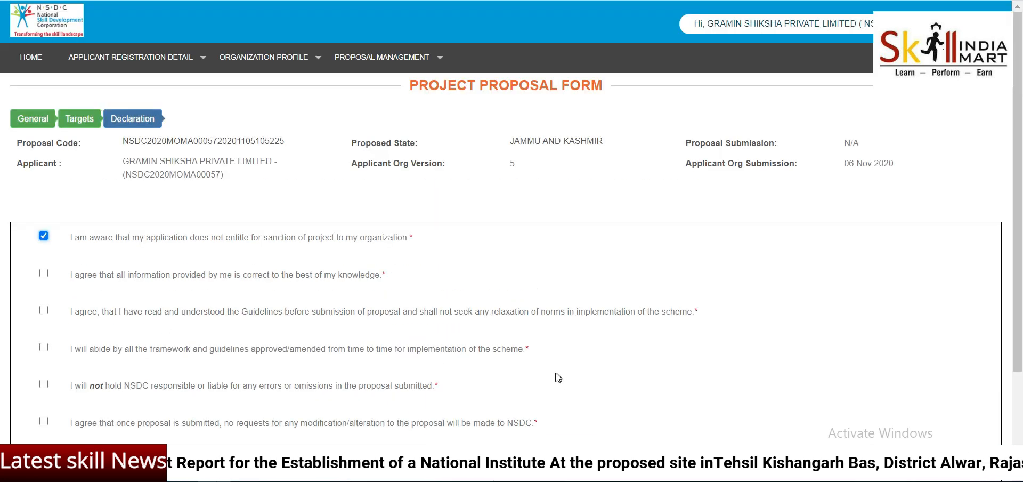
Leave the unsubmitted proposal declaration and try to log out of the applicant account
mouse_move(63, 56)
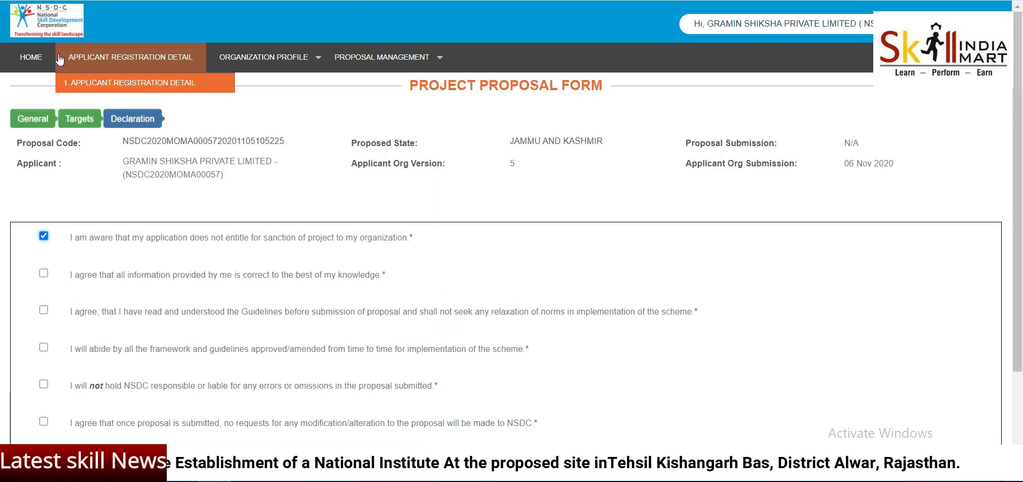
click(794, 24)
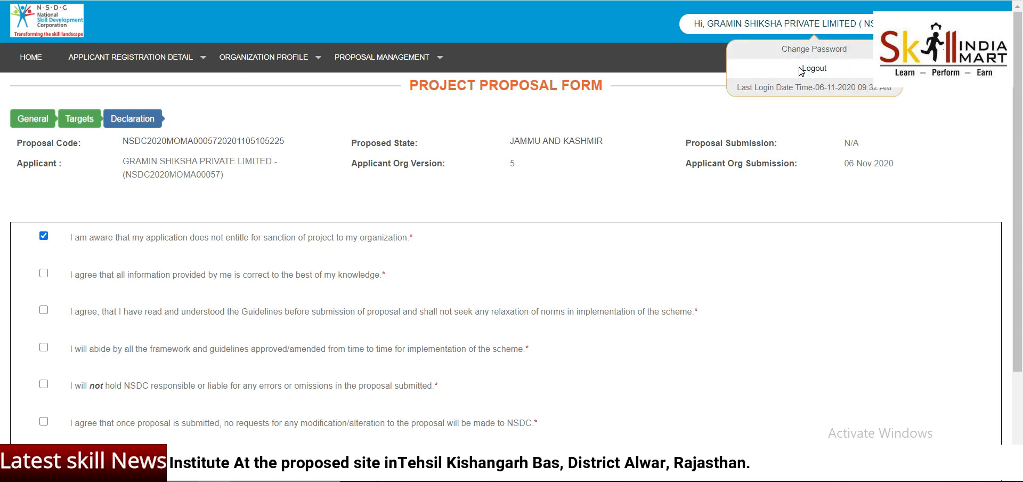
click(805, 68)
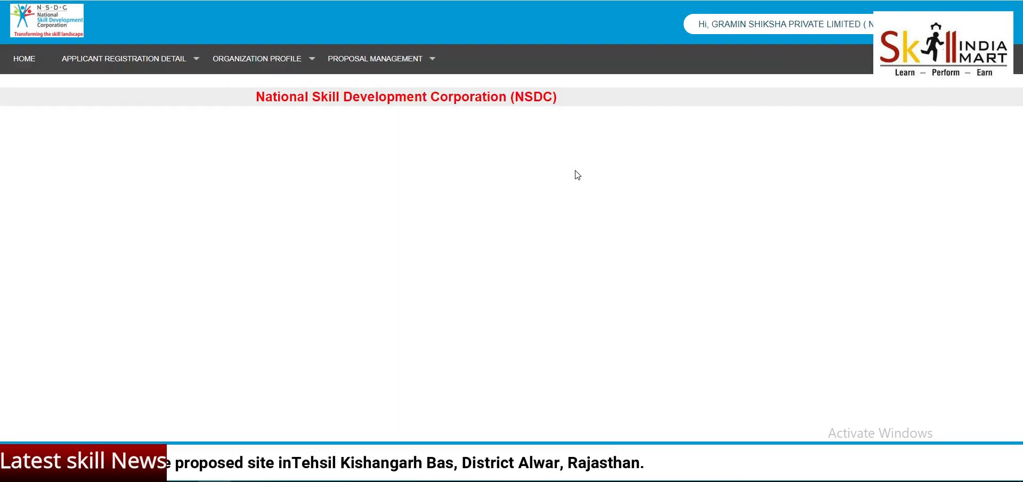
mouse_move(280, 71)
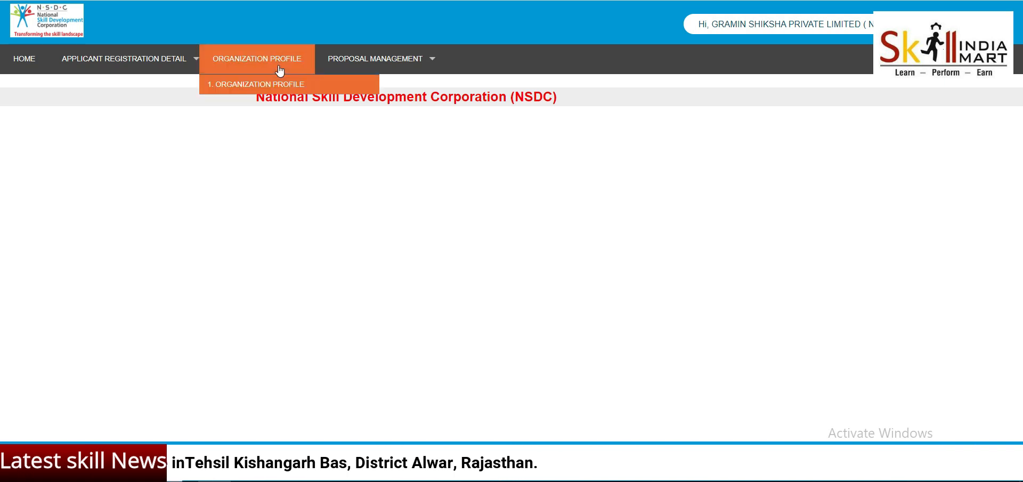